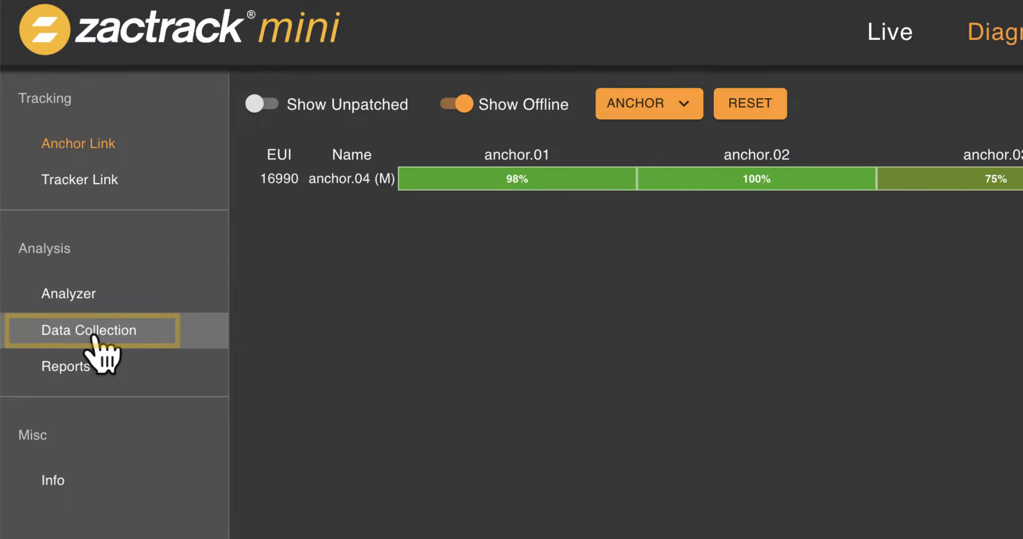
# Step: Open the data collection page and set the file suffix to "reportvideo"
pyautogui.click(94, 339)
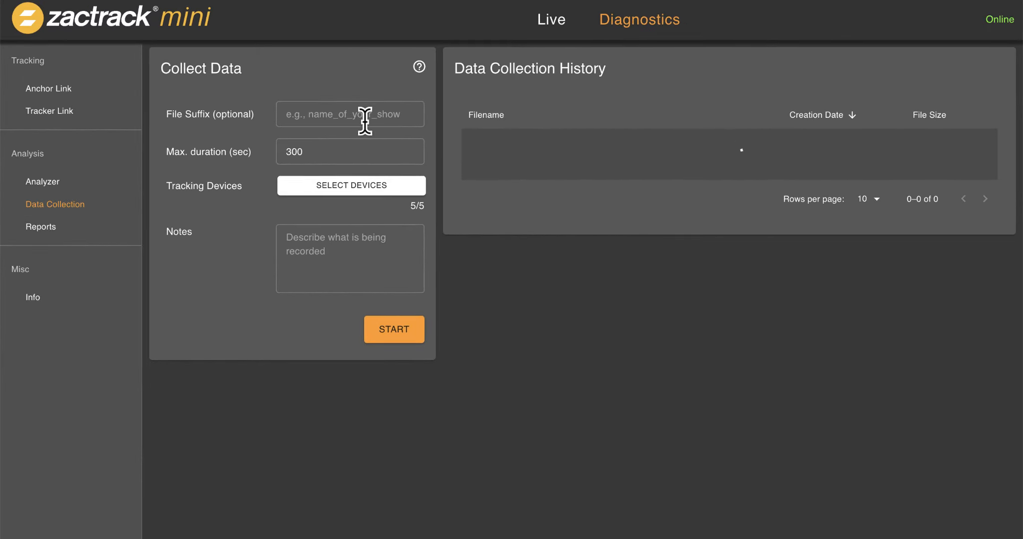
pyautogui.click(365, 121)
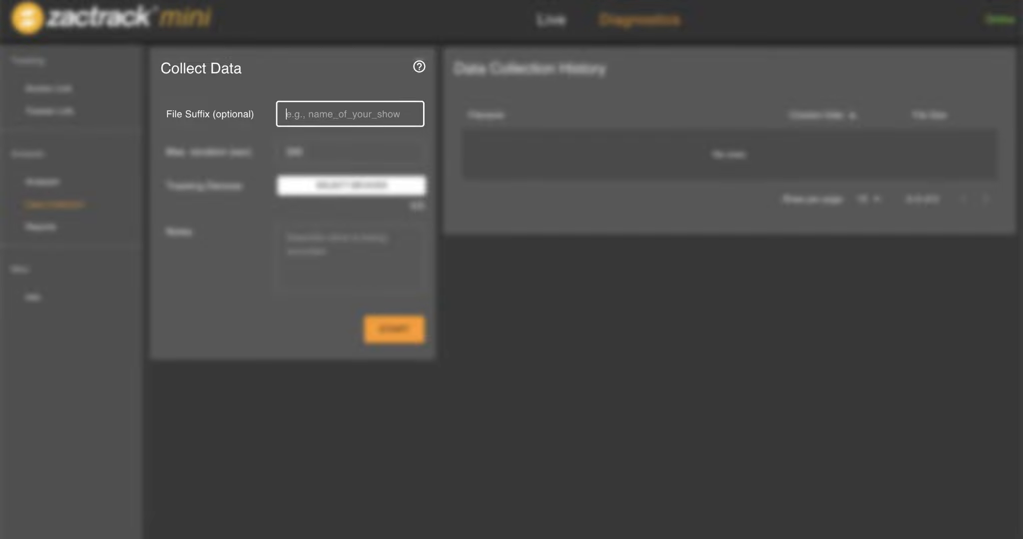
pyautogui.write('repor')
pyautogui.write('tdata')
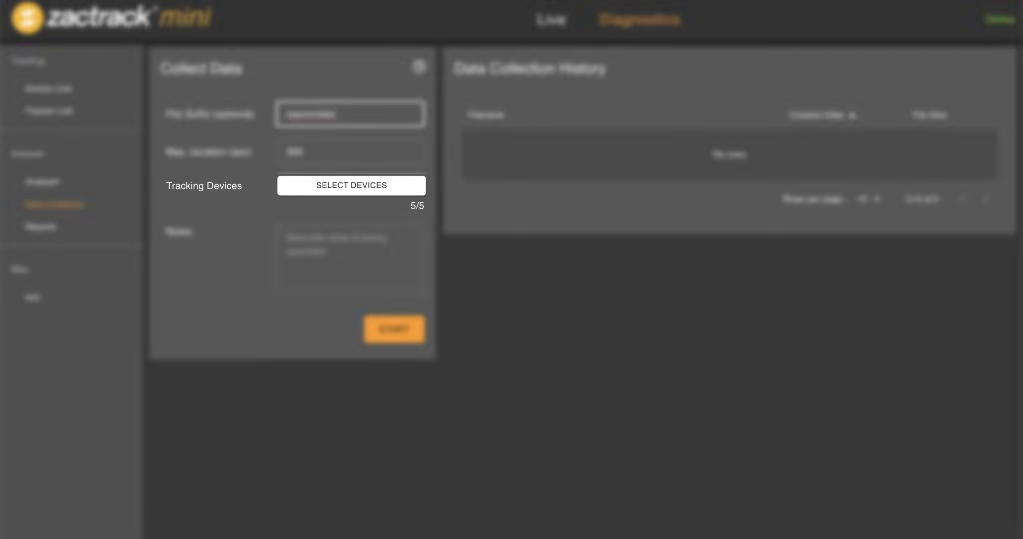
# Step: Limit the tracking devices to Actor 05, with its placement set to left shoulder
pyautogui.click(335, 192)
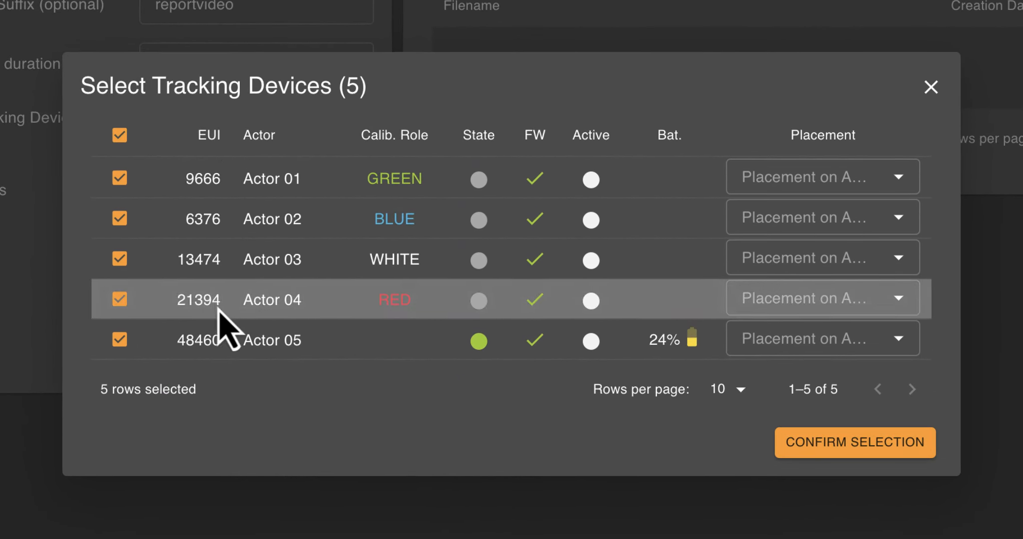
pyautogui.click(121, 299)
pyautogui.click(122, 259)
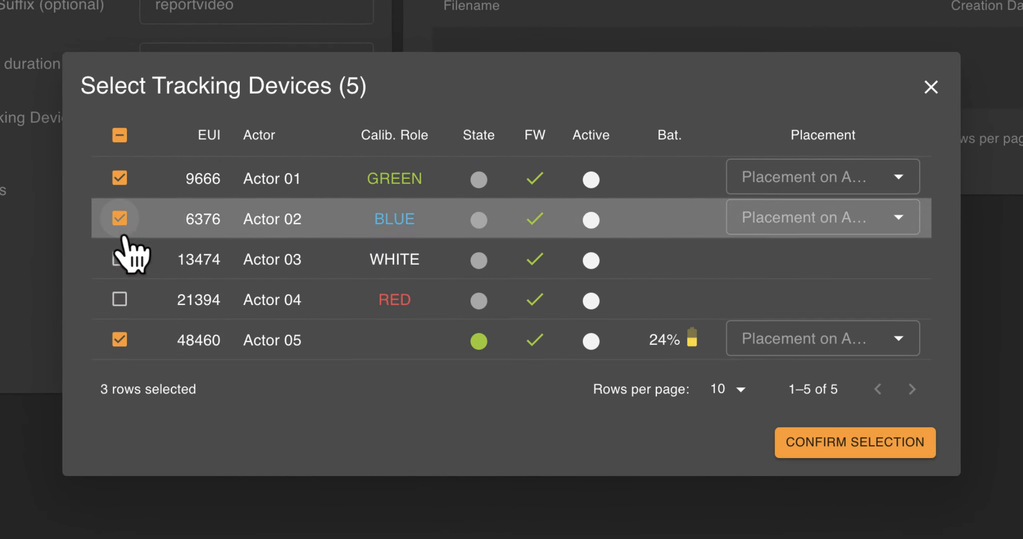
pyautogui.click(121, 218)
pyautogui.click(122, 190)
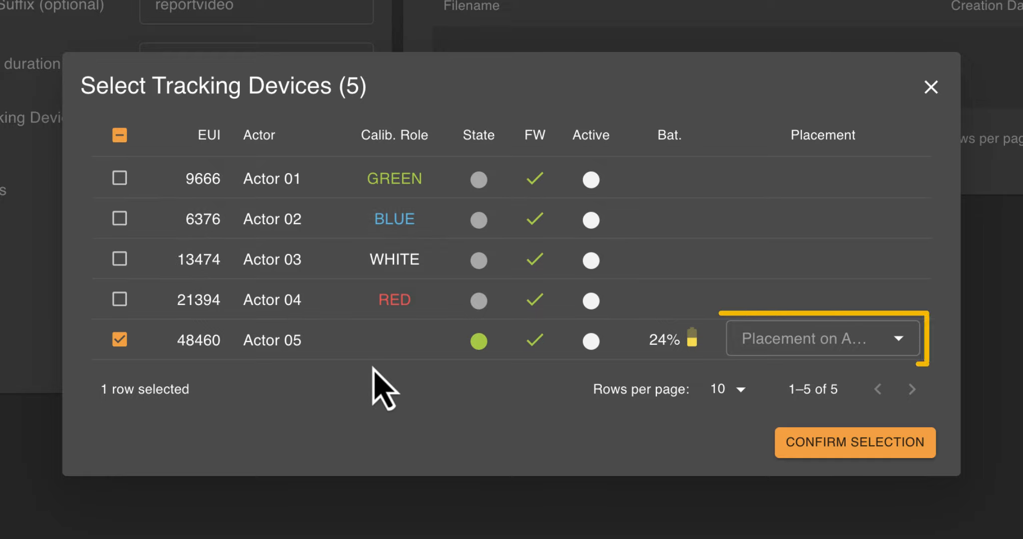
pyautogui.click(902, 345)
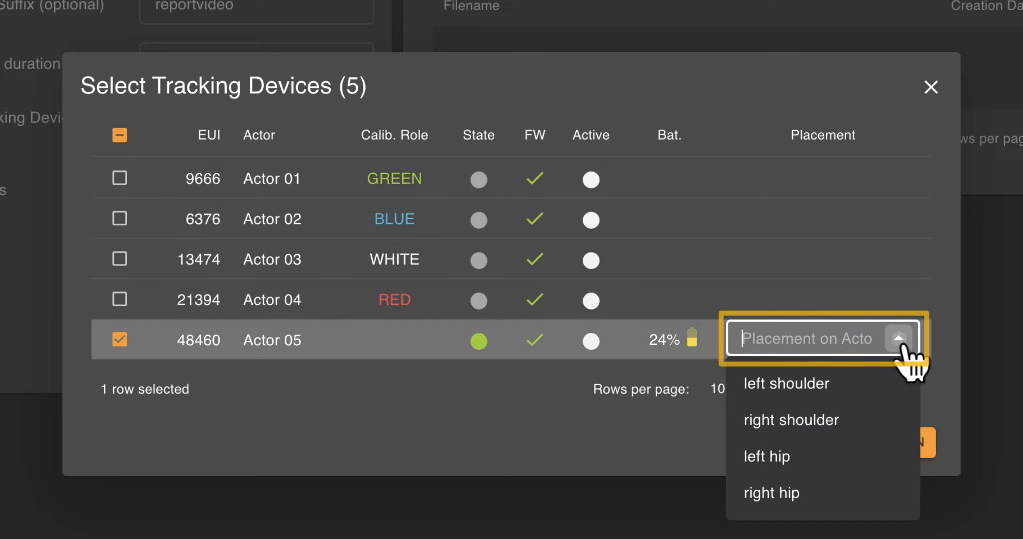
pyautogui.click(896, 384)
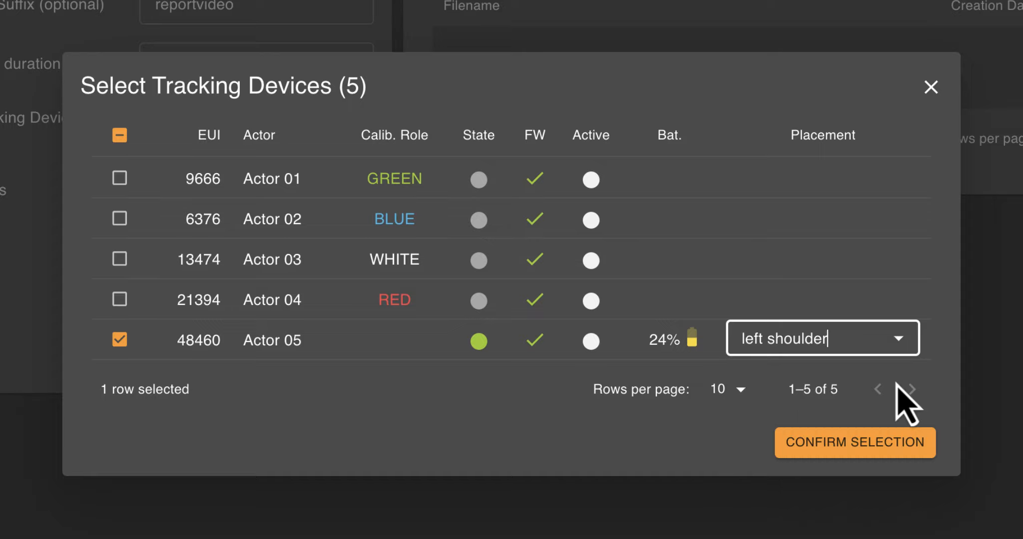
pyautogui.click(894, 443)
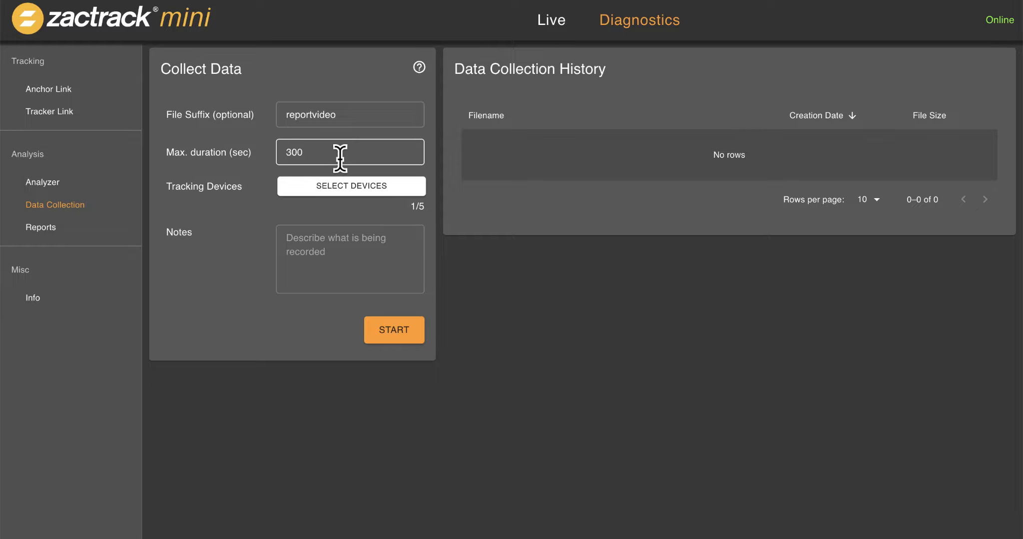
# Step: Record tracking data and stop the collection
pyautogui.click(393, 335)
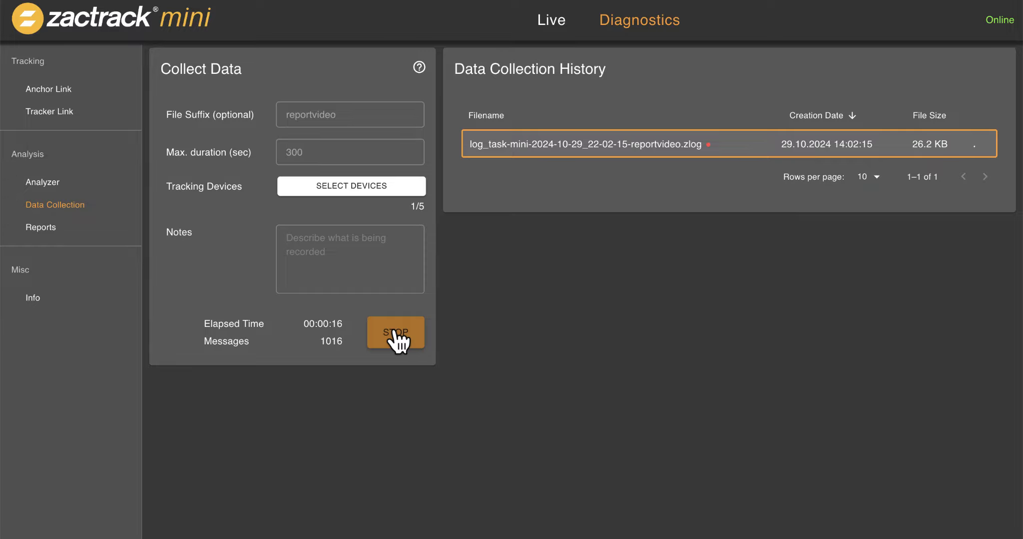
pyautogui.click(396, 334)
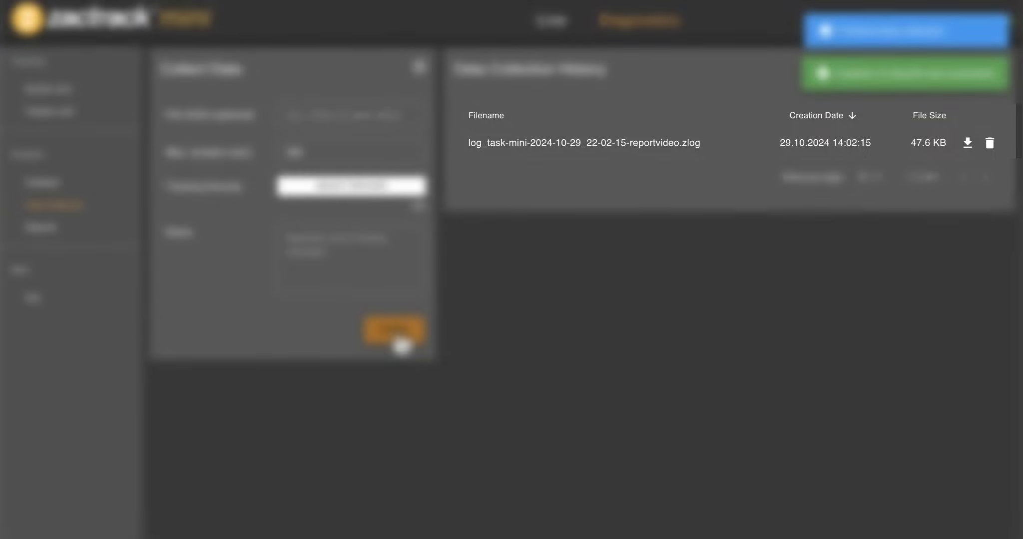
# Step: Open the reports page and choose log_task-mini-2024-10-29_22-02-15-reportvideo.zlog as the data collection for the report
pyautogui.click(59, 229)
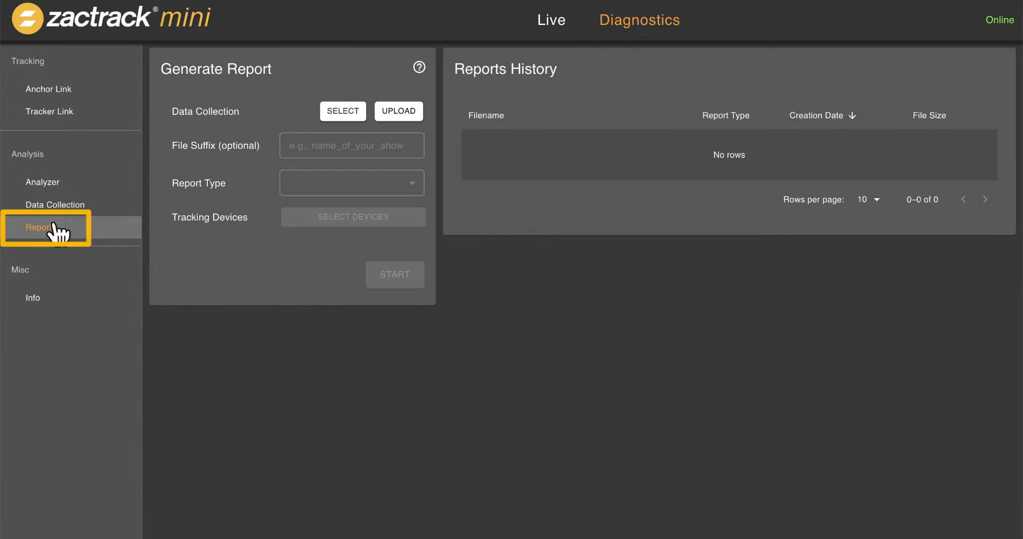
pyautogui.click(358, 108)
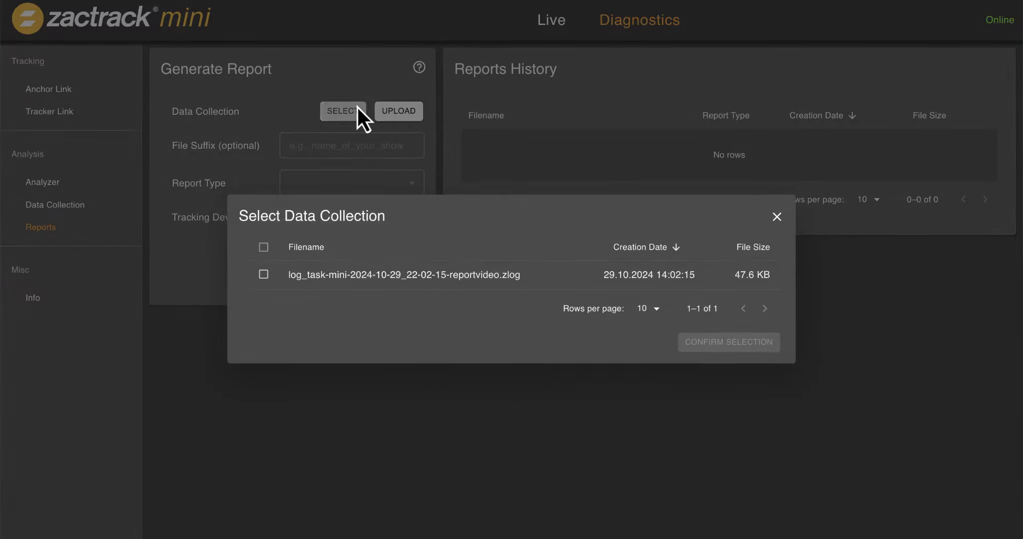
pyautogui.click(108, 265)
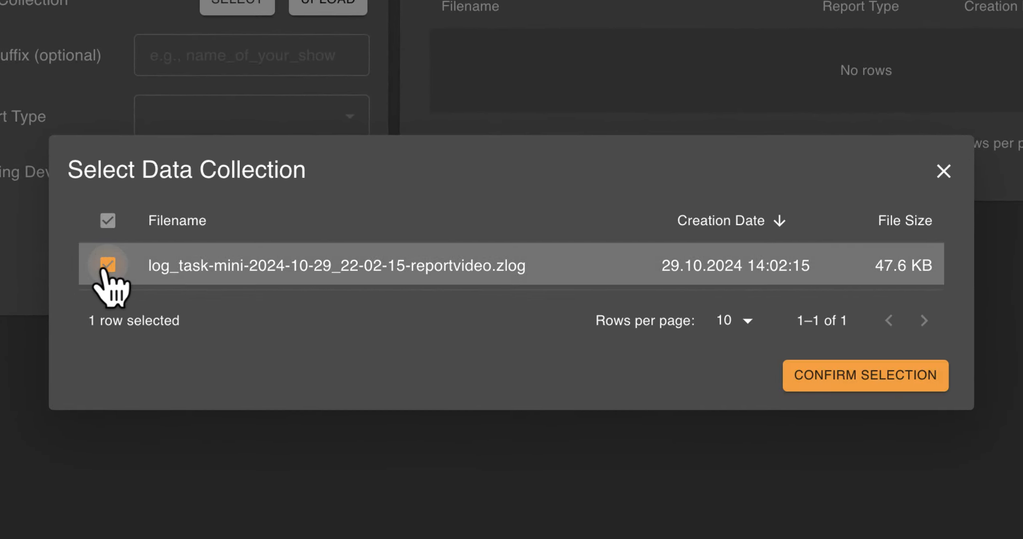
pyautogui.click(894, 385)
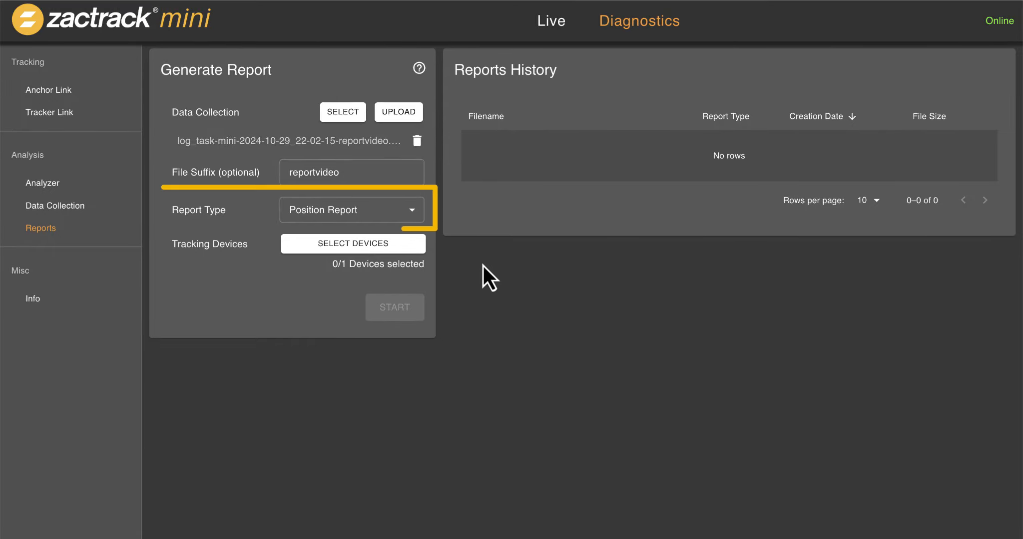
# Step: Choose Position Report as the report type and select Actor 05 as its tracking device
pyautogui.click(407, 213)
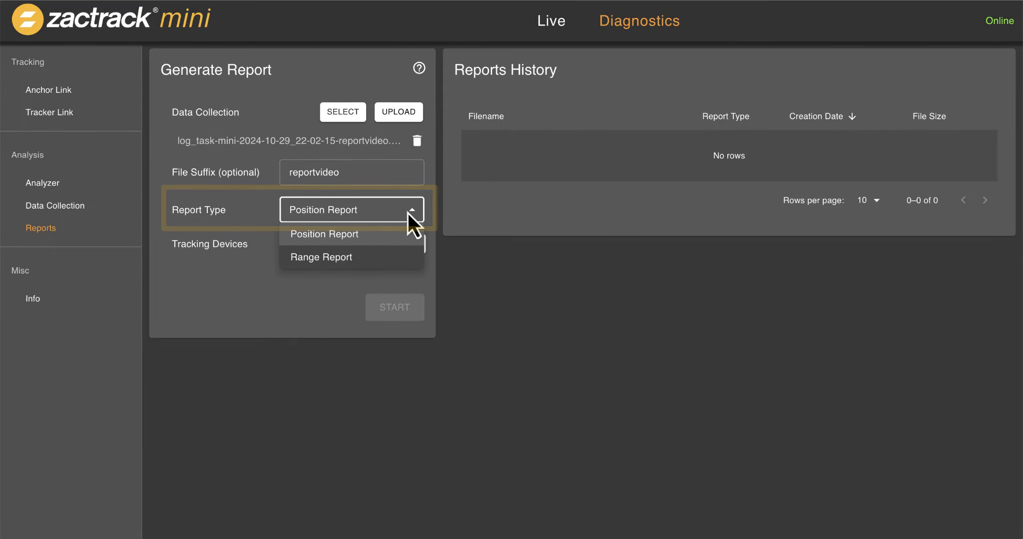
pyautogui.click(405, 233)
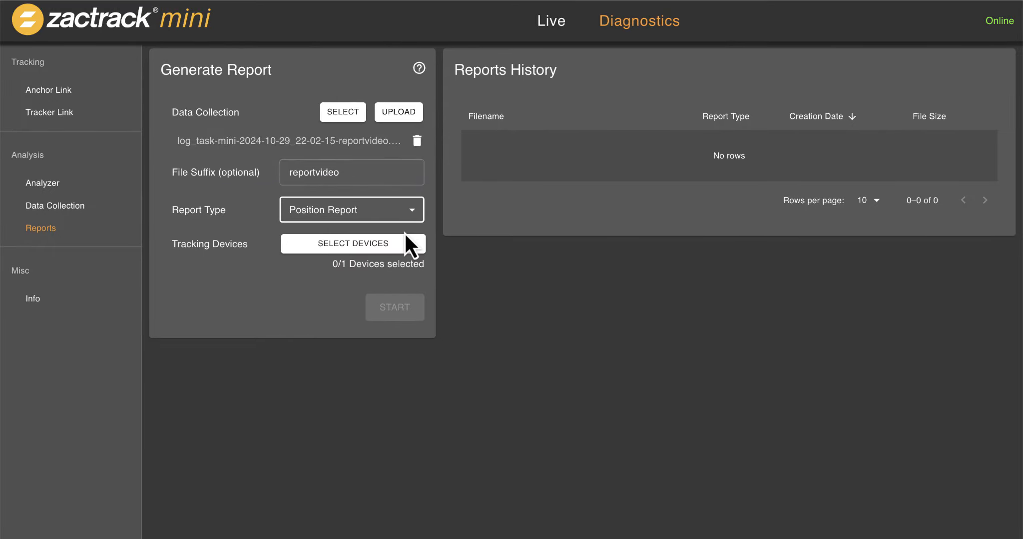
pyautogui.click(405, 245)
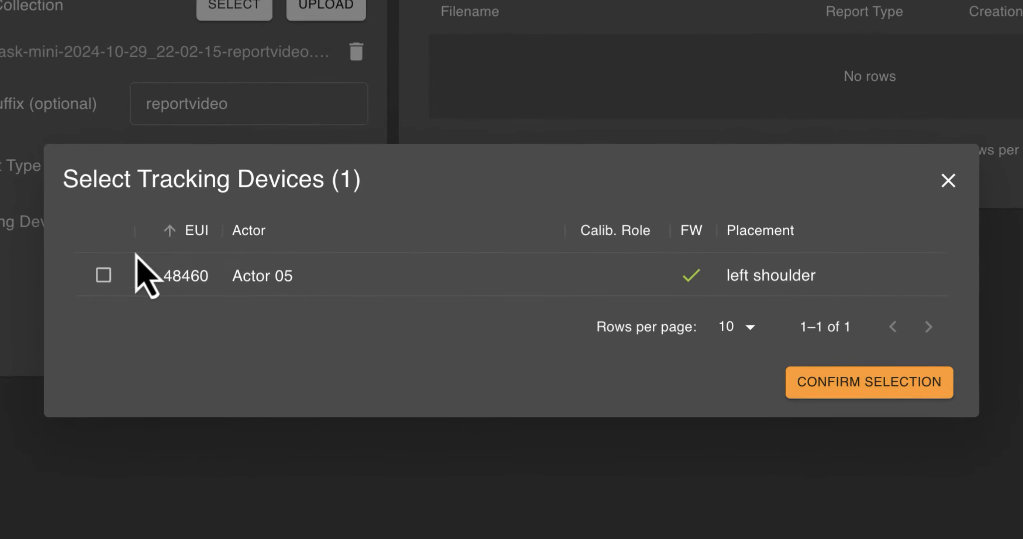
pyautogui.click(103, 275)
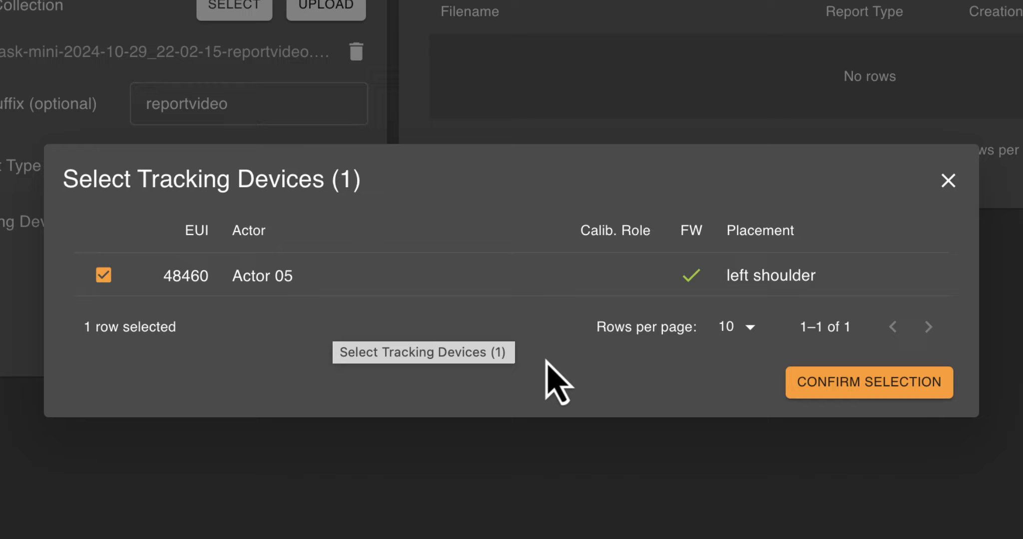
pyautogui.click(875, 393)
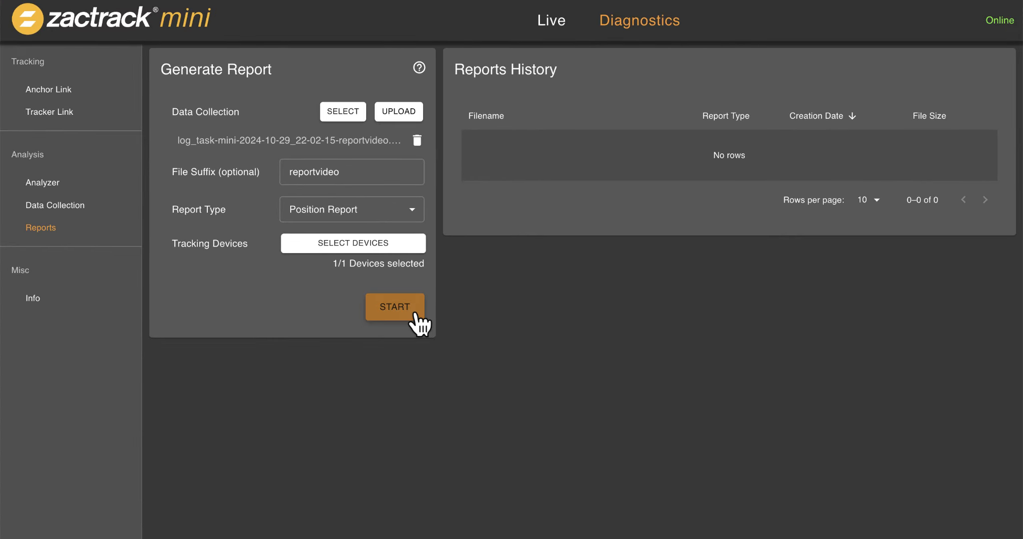
# Step: Generate the position report, acknowledging the system performance warning
pyautogui.click(416, 312)
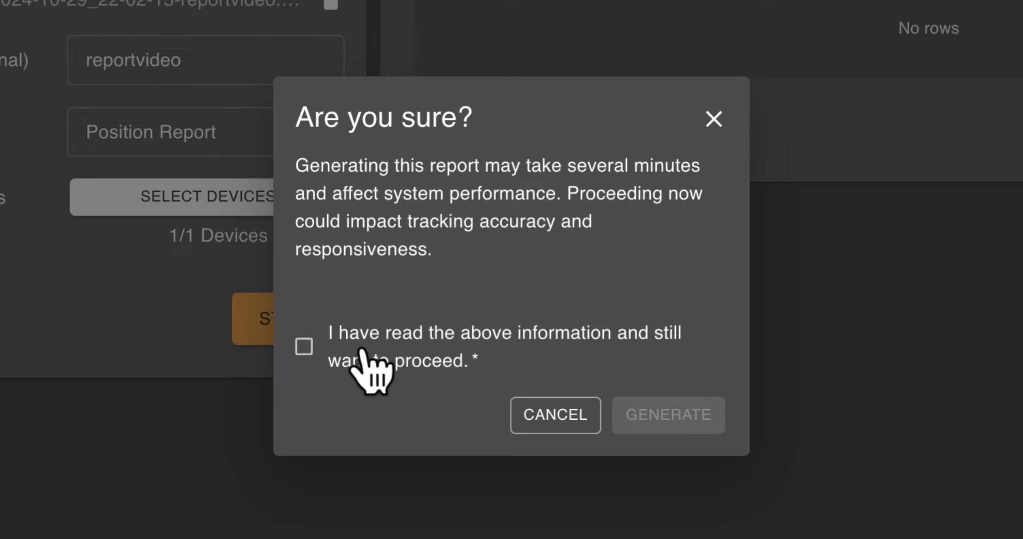
pyautogui.click(366, 356)
pyautogui.click(675, 413)
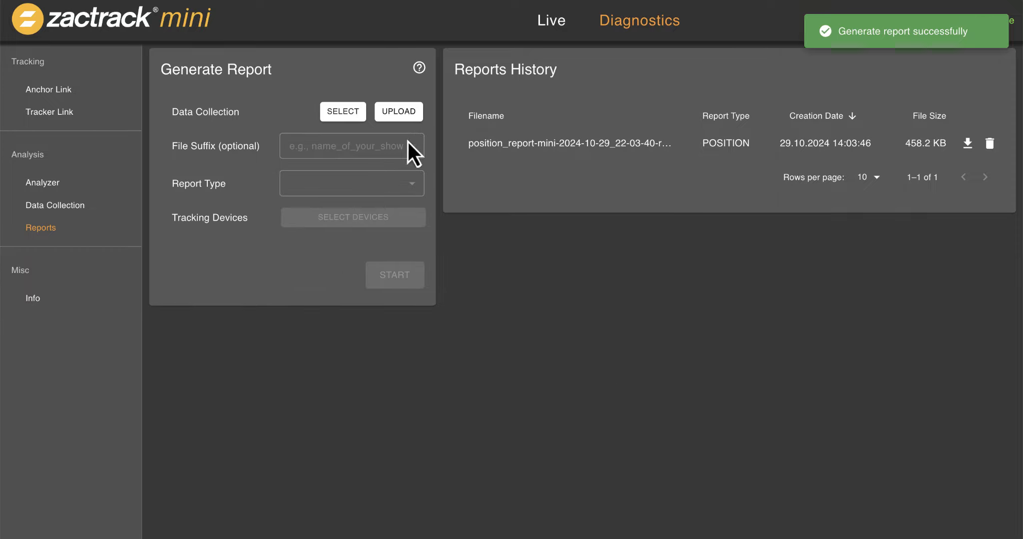
# Step: Choose the reportvideo data collection for another report and set the report type to Range Report
pyautogui.click(352, 112)
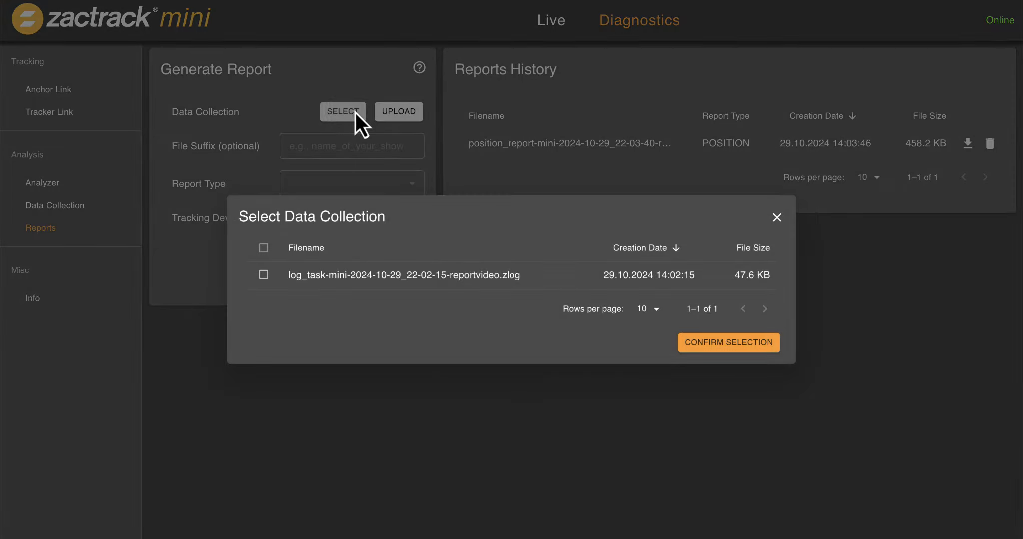
pyautogui.click(264, 276)
pyautogui.click(731, 344)
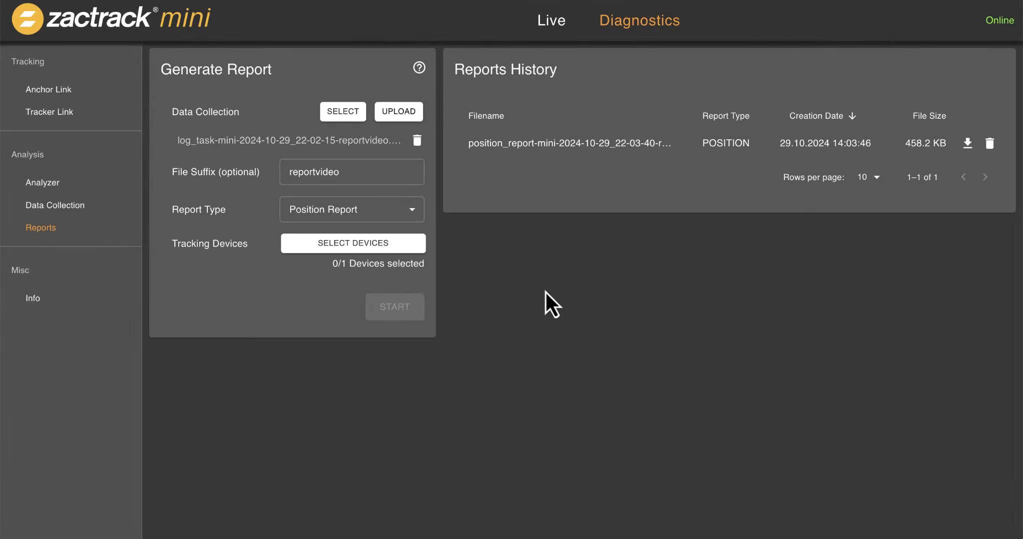
pyautogui.click(408, 216)
pyautogui.click(395, 257)
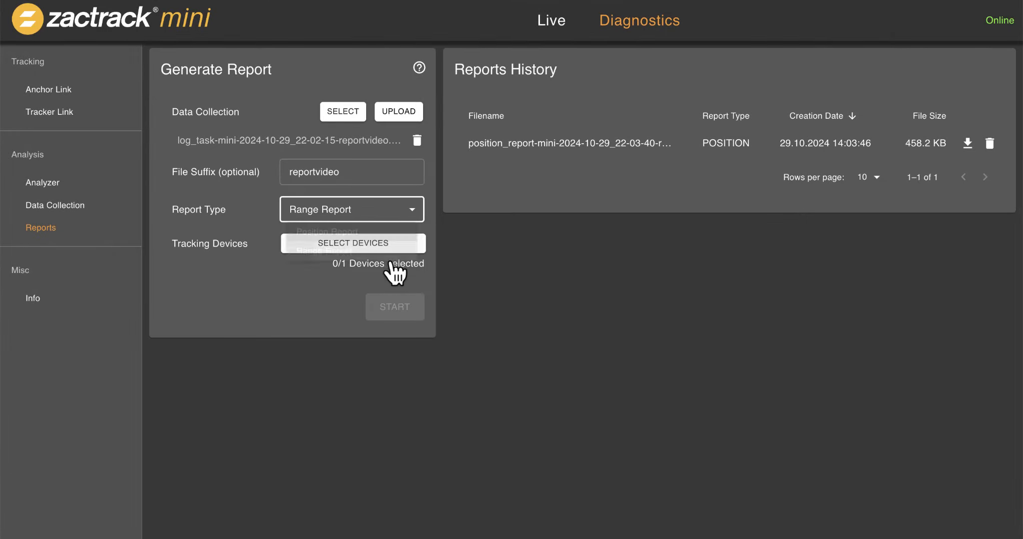
# Step: Select Actor 05 as the tracking device and generate the range report, acknowledging the warning
pyautogui.click(376, 245)
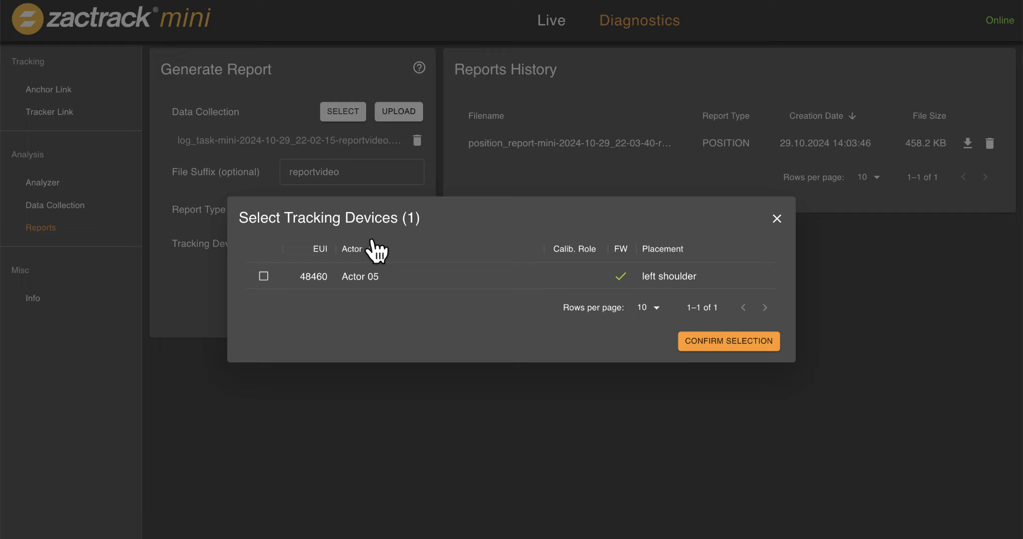
pyautogui.click(265, 278)
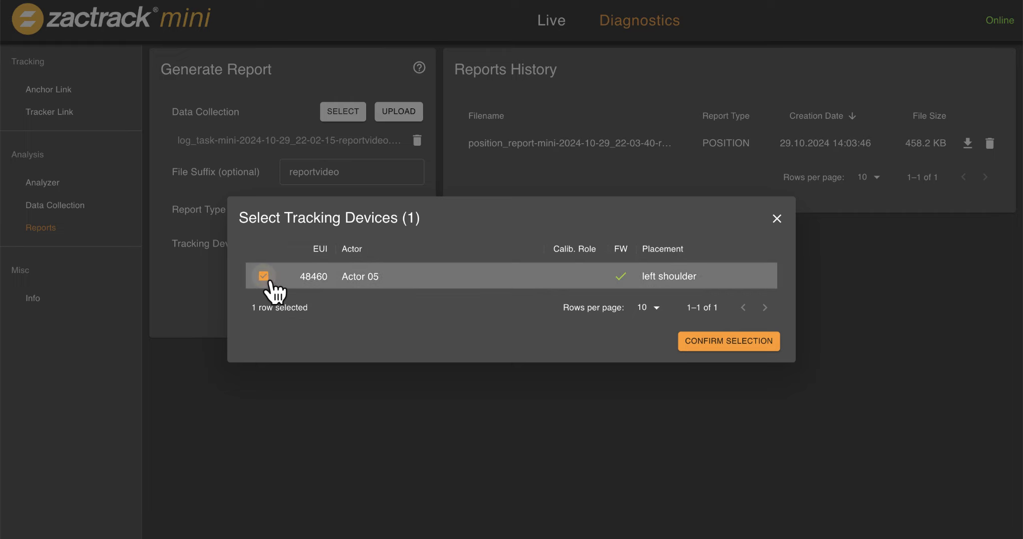
pyautogui.click(750, 345)
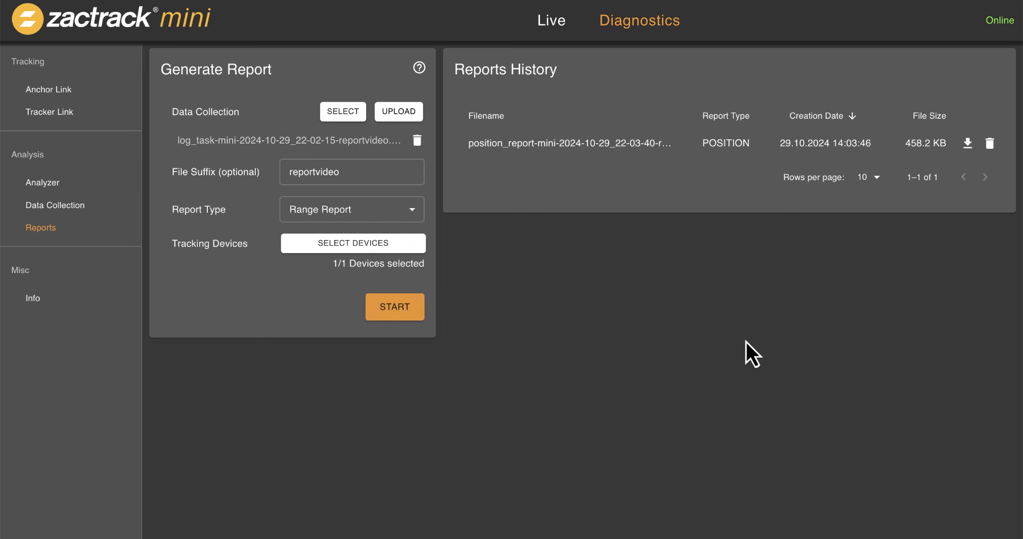
pyautogui.click(414, 312)
pyautogui.click(408, 320)
pyautogui.click(599, 356)
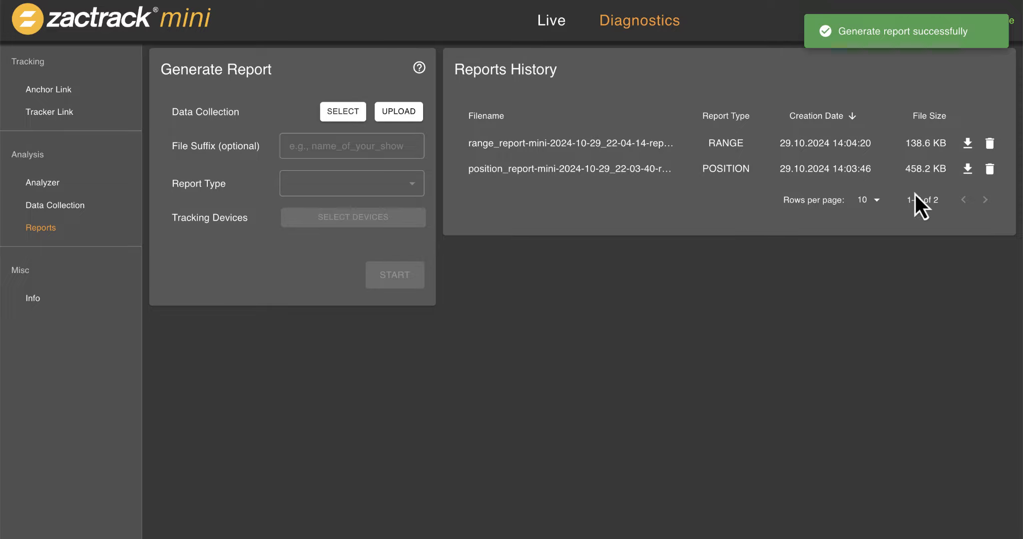
# Step: Download the range report to the ZT Reports folder and keep the blocked file
pyautogui.click(967, 142)
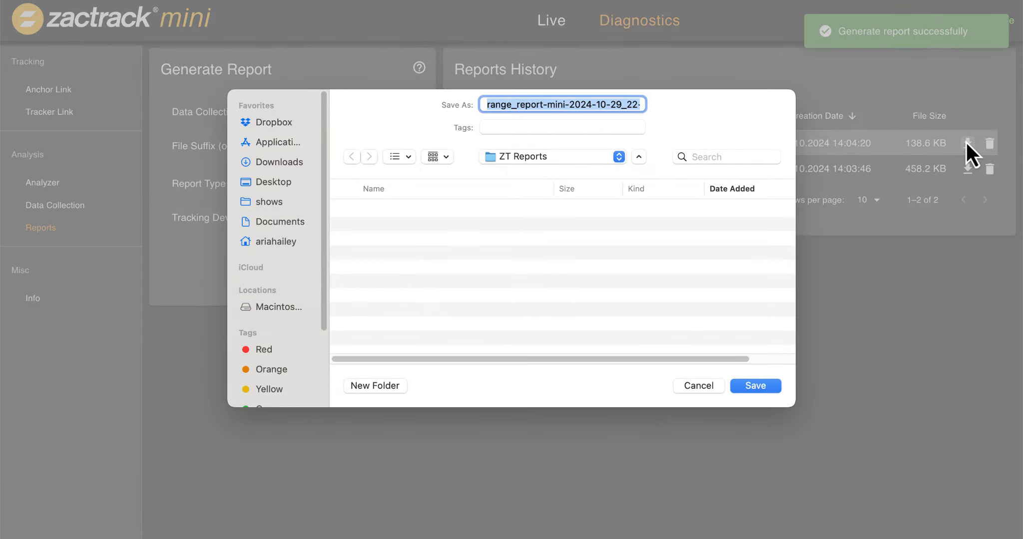
pyautogui.click(761, 387)
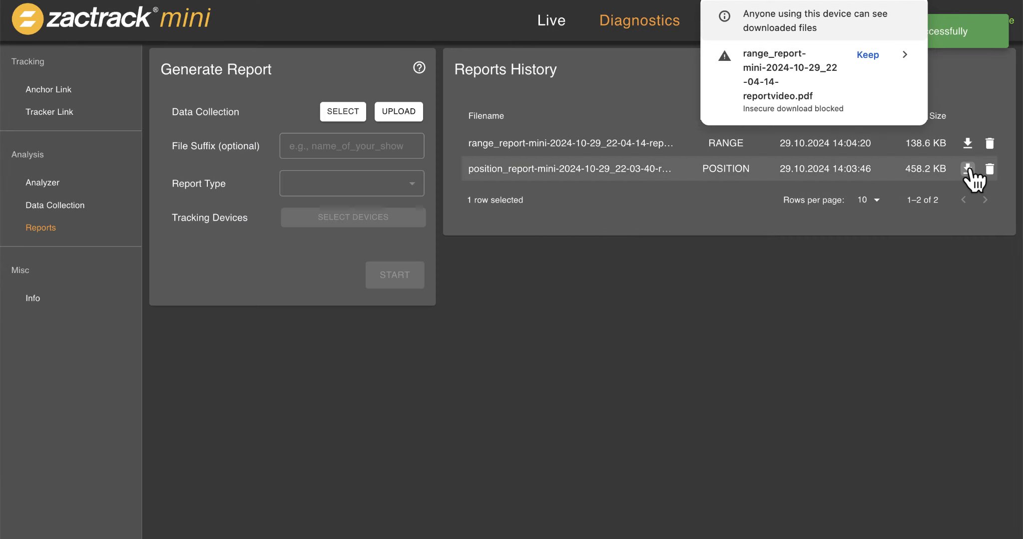
pyautogui.click(867, 54)
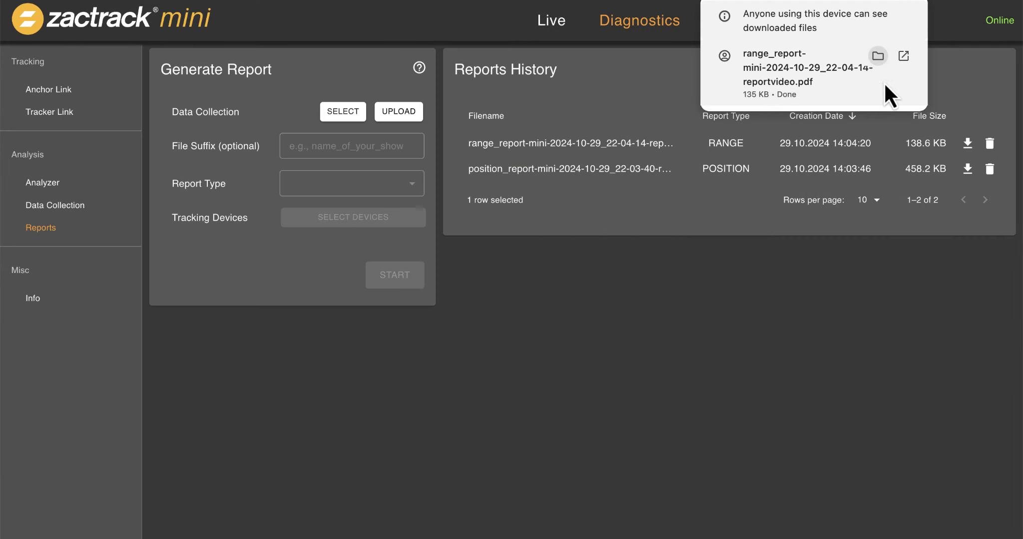
# Step: Download the position report to the ZT Reports folder, keep the blocked file and show it in its folder
pyautogui.click(966, 172)
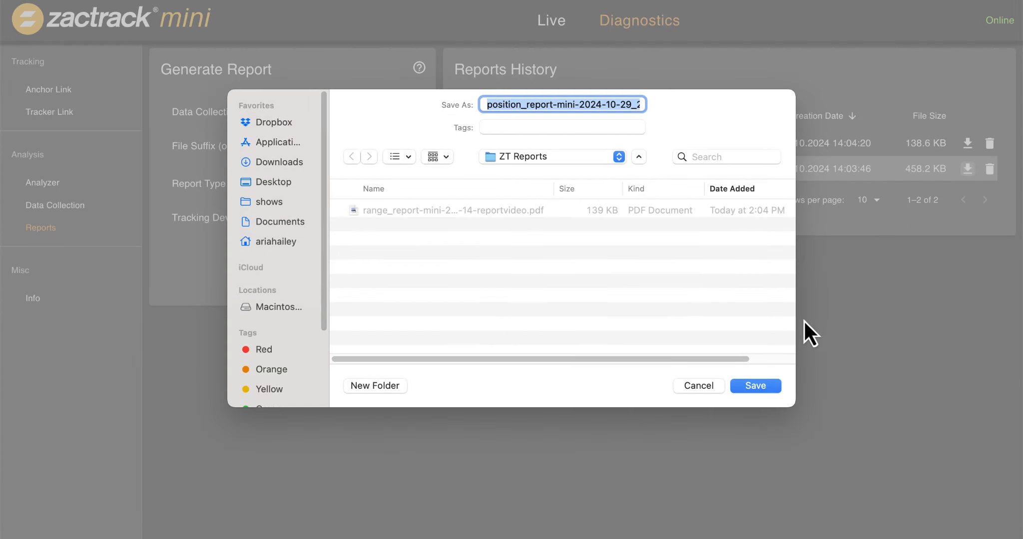
pyautogui.click(755, 386)
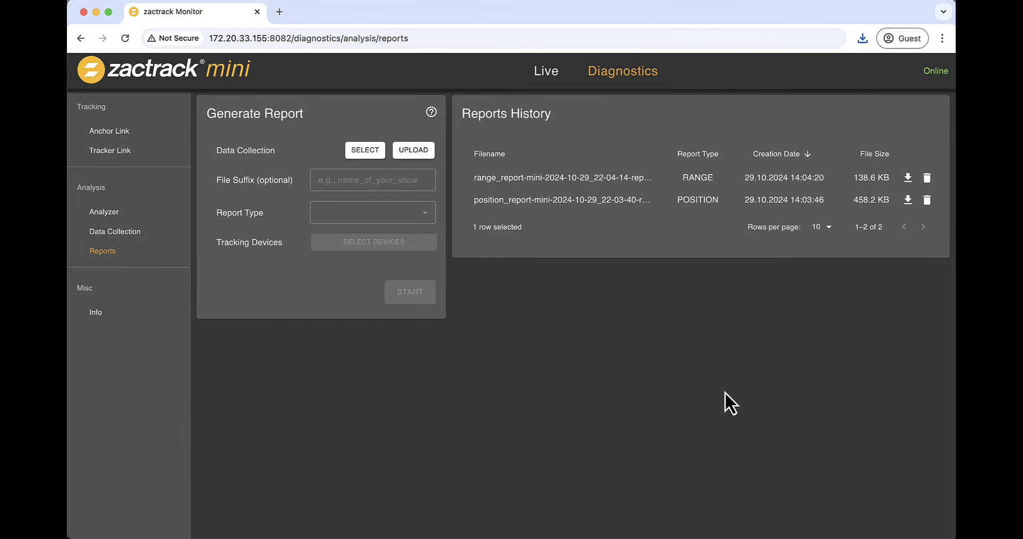
pyautogui.click(866, 38)
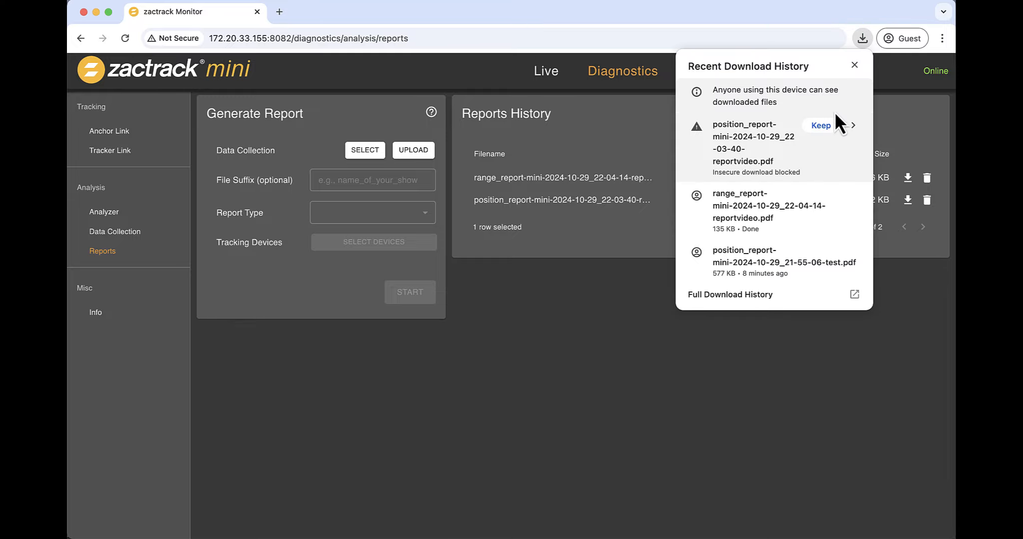
pyautogui.click(826, 124)
pyautogui.click(827, 126)
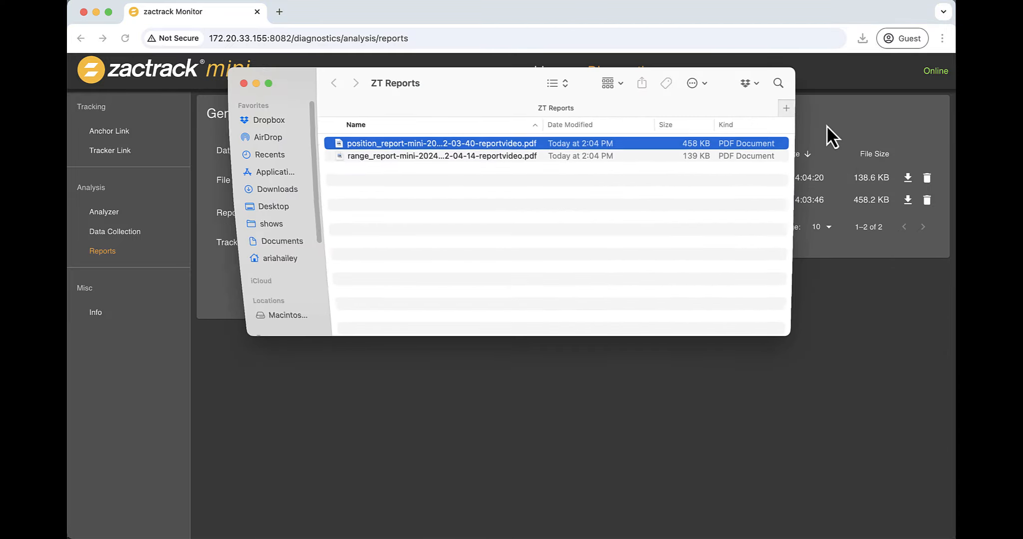
# Step: Open the position report PDF and read its contents list, tracking device and anchor tables, system information and user notes
pyautogui.doubleClick(423, 149)
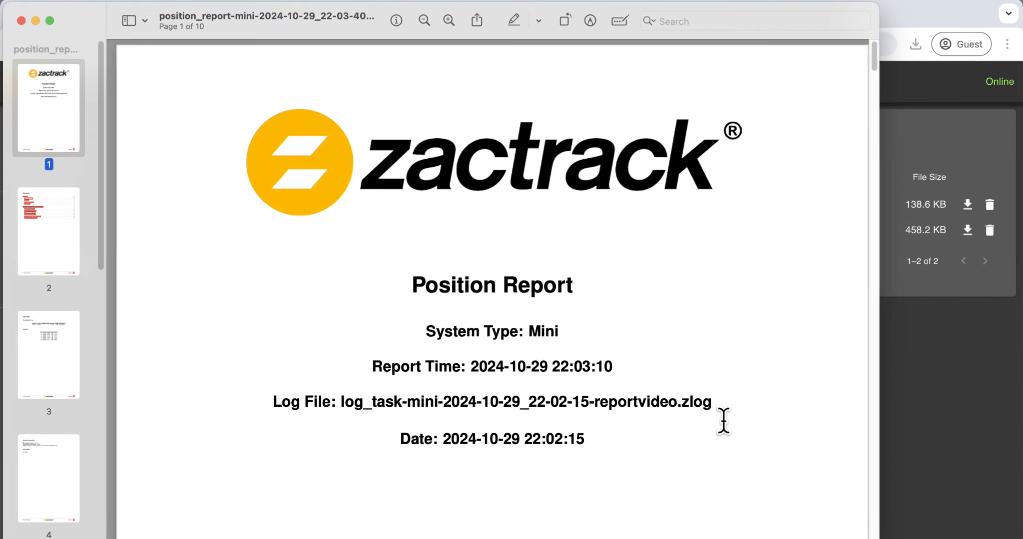
pyautogui.scroll(-15, 724, 421)
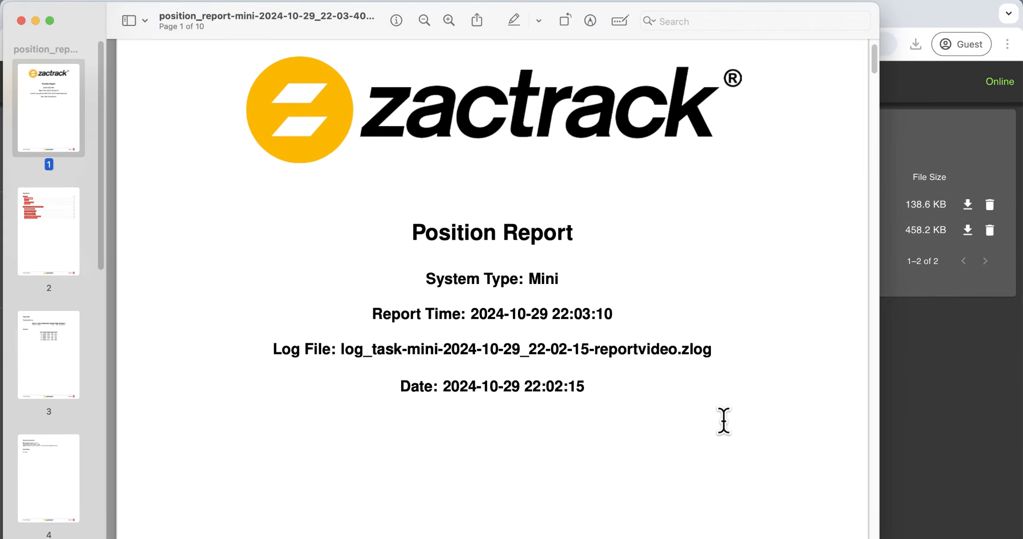
pyautogui.scroll(-10, 724, 421)
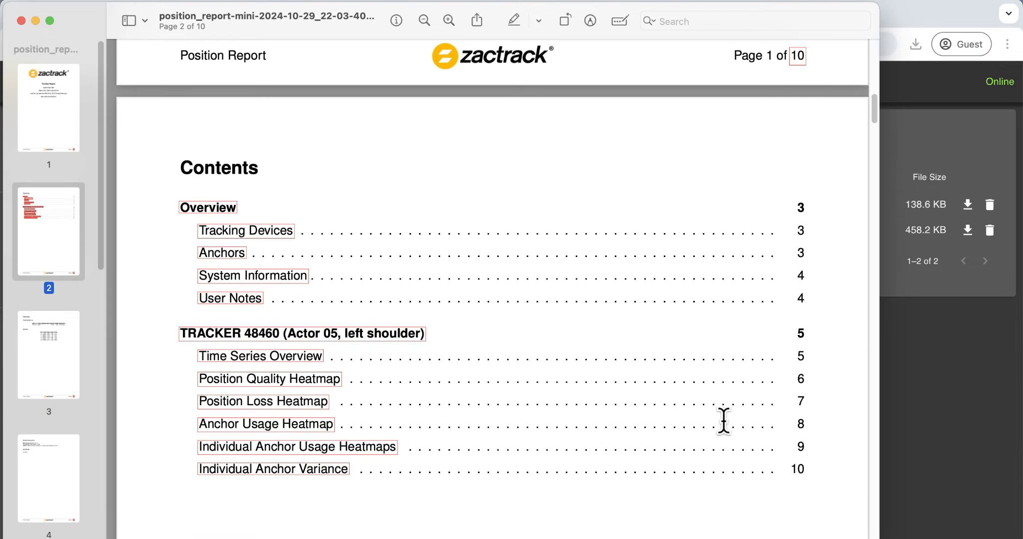
pyautogui.scroll(-20, 724, 421)
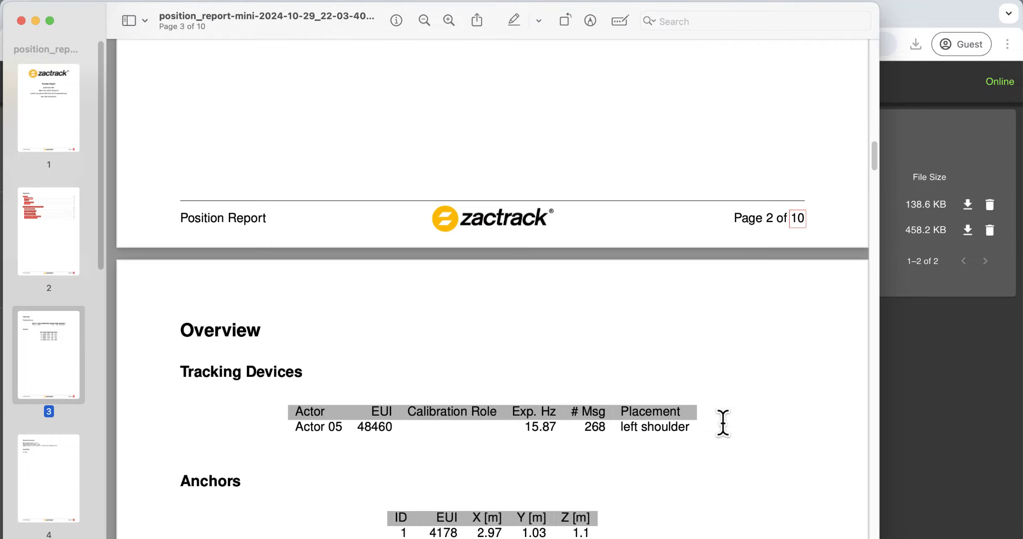
pyautogui.scroll(-5, 722, 422)
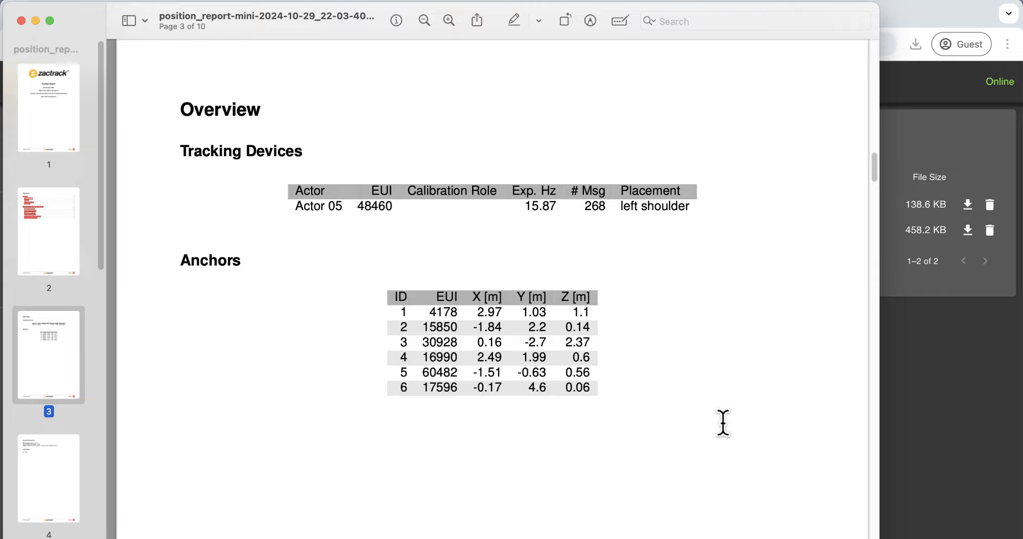
pyautogui.scroll(-15, 723, 422)
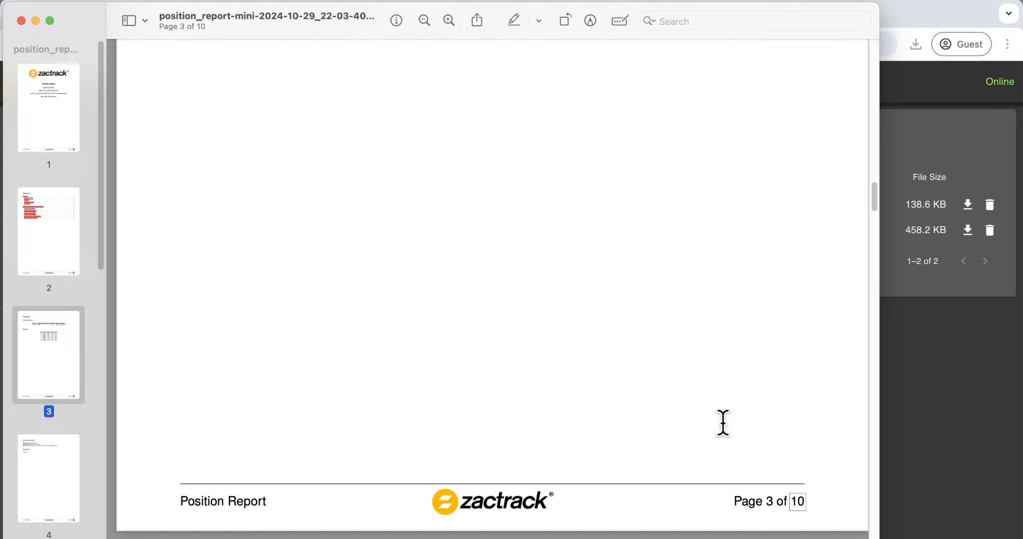
pyautogui.scroll(-5, 723, 423)
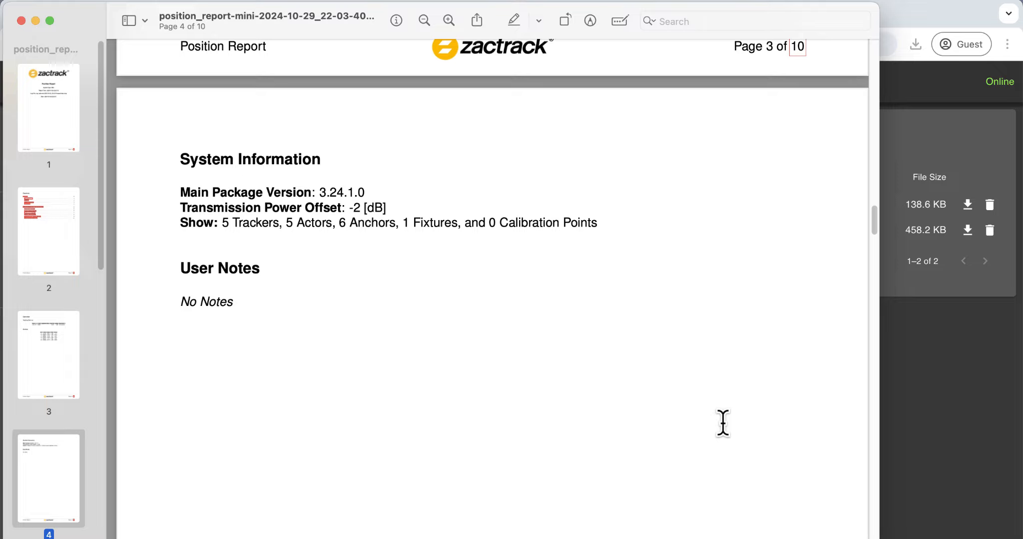
# Step: Examine the Time Series Overview plots for Actor 05, covering position, mean absolute error, number of ranges and update rate
pyautogui.scroll(-15, 723, 422)
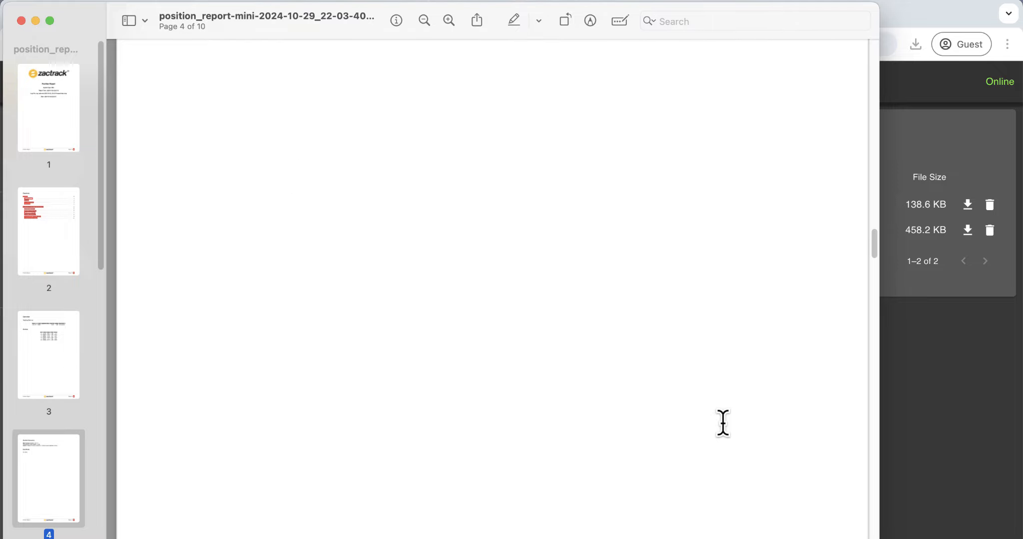
pyautogui.scroll(-2, 723, 422)
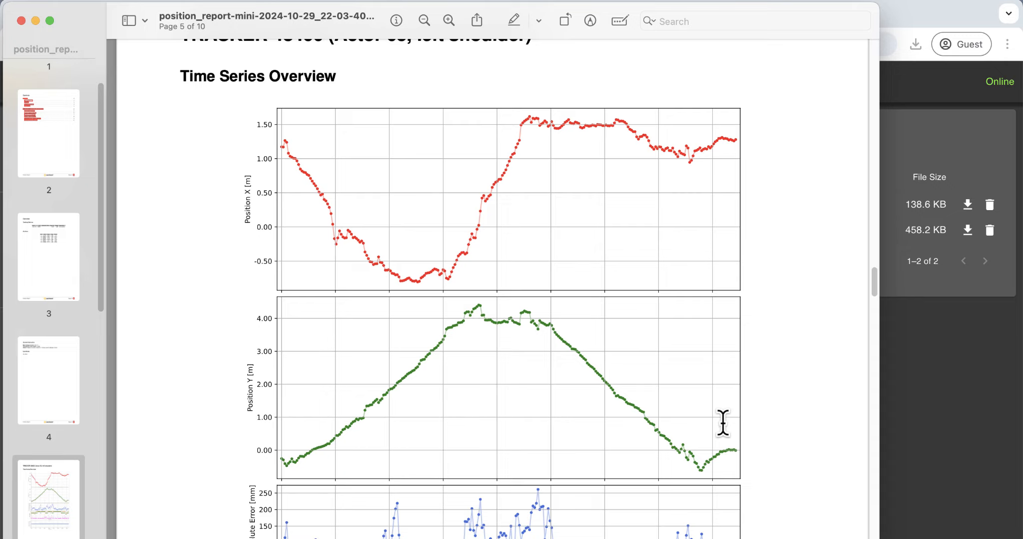
pyautogui.scroll(-4, 722, 423)
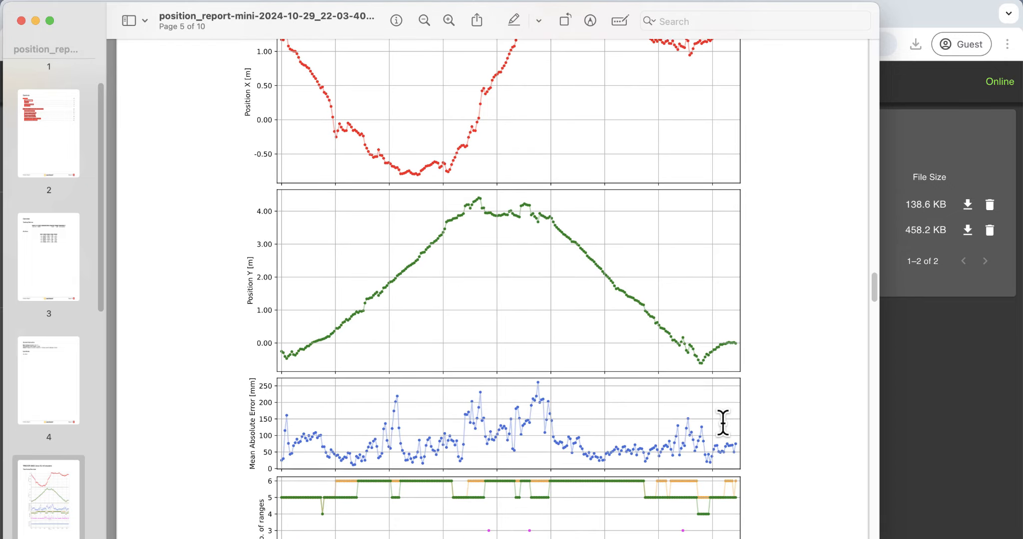
pyautogui.scroll(-5, 723, 423)
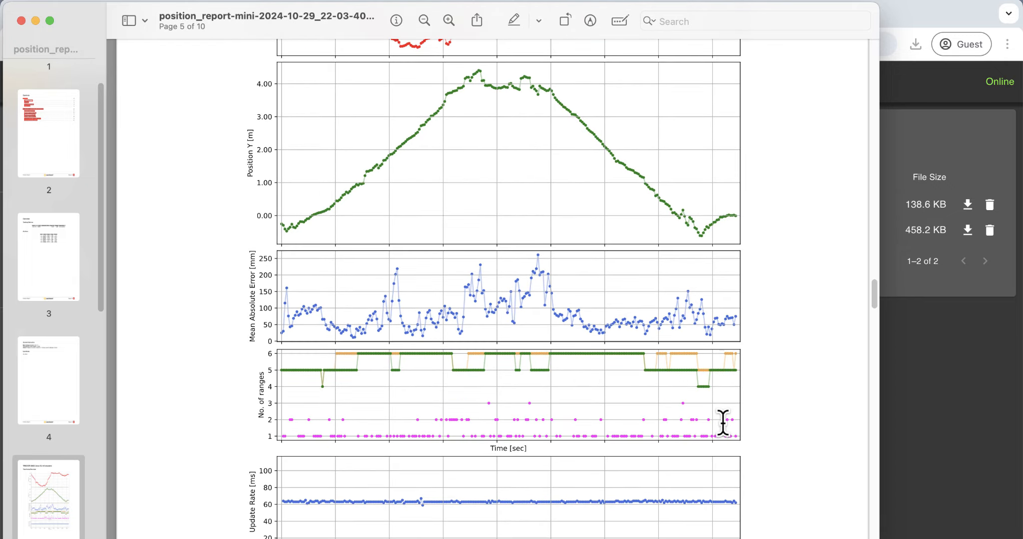
# Step: Examine the Position Quality Heatmap in the position report, including its error scale and anchor locations
pyautogui.scroll(-20, 723, 422)
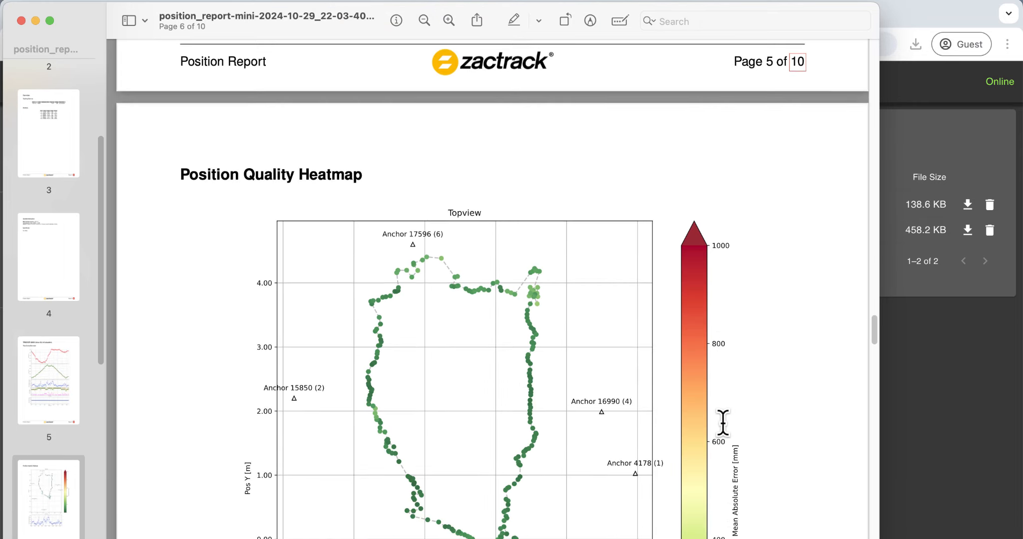
pyautogui.scroll(-1, 723, 422)
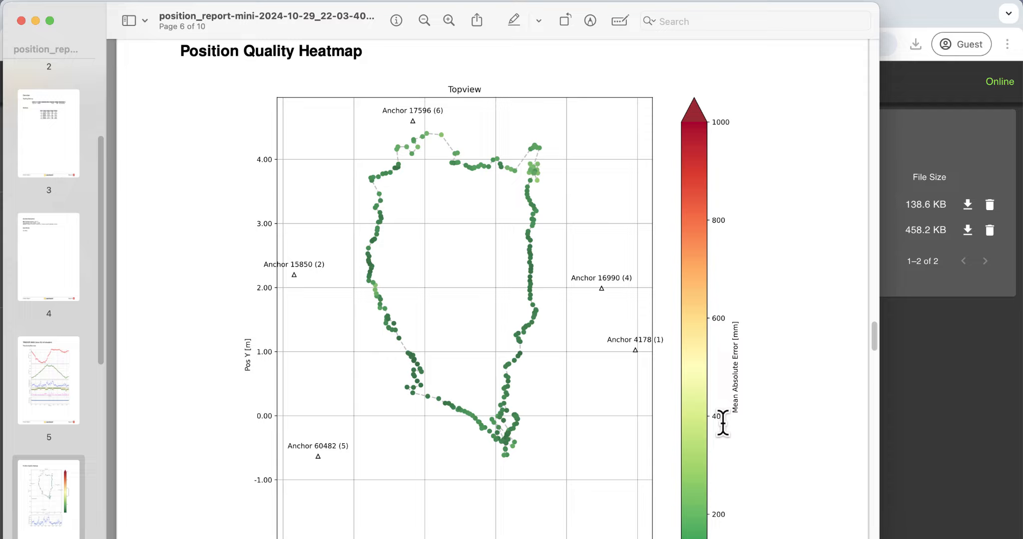
pyautogui.scroll(-2, 723, 422)
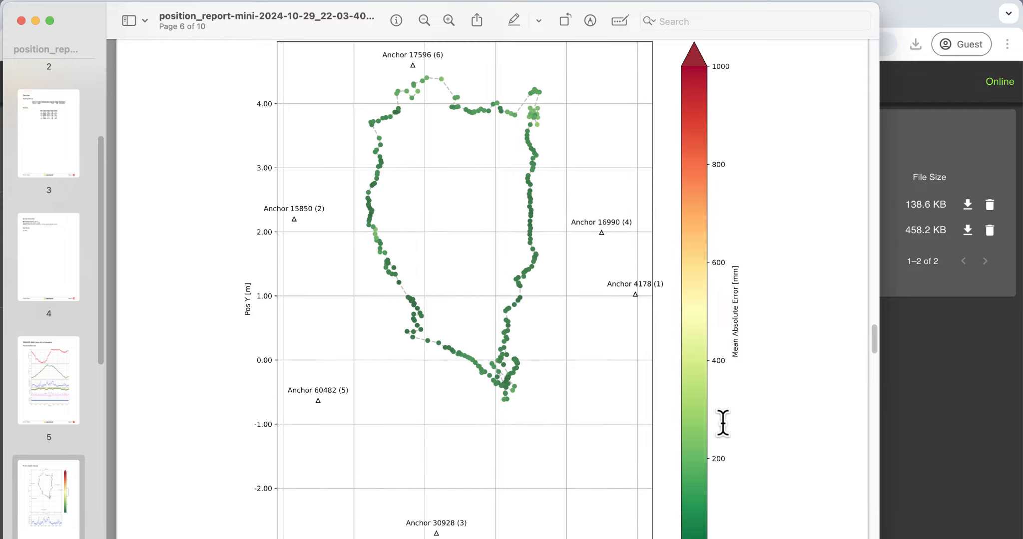
pyautogui.scroll(-20, 723, 423)
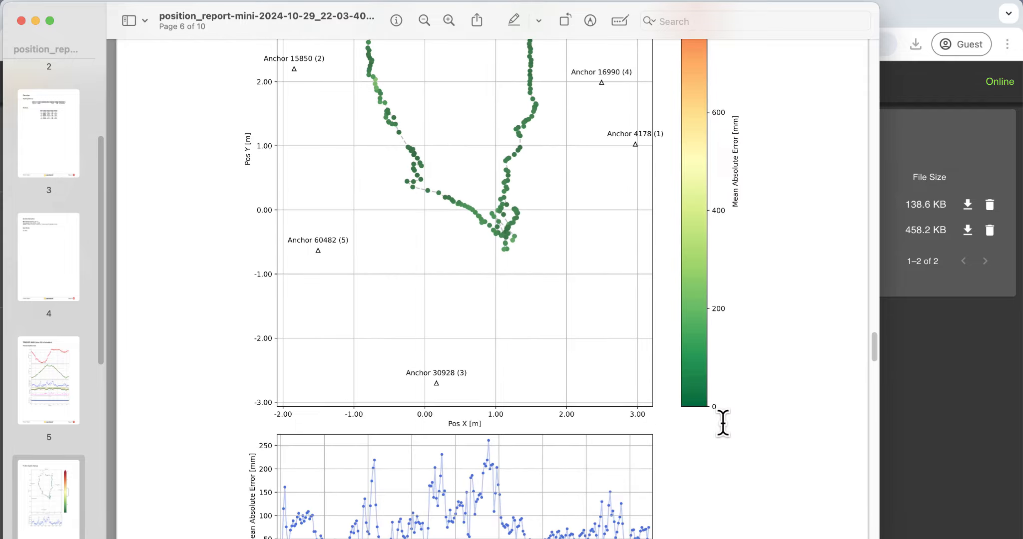
# Step: Examine the Position Loss Heatmap and the Anchor Usage Heatmap together with the plots beneath them
pyautogui.scroll(-8, 723, 423)
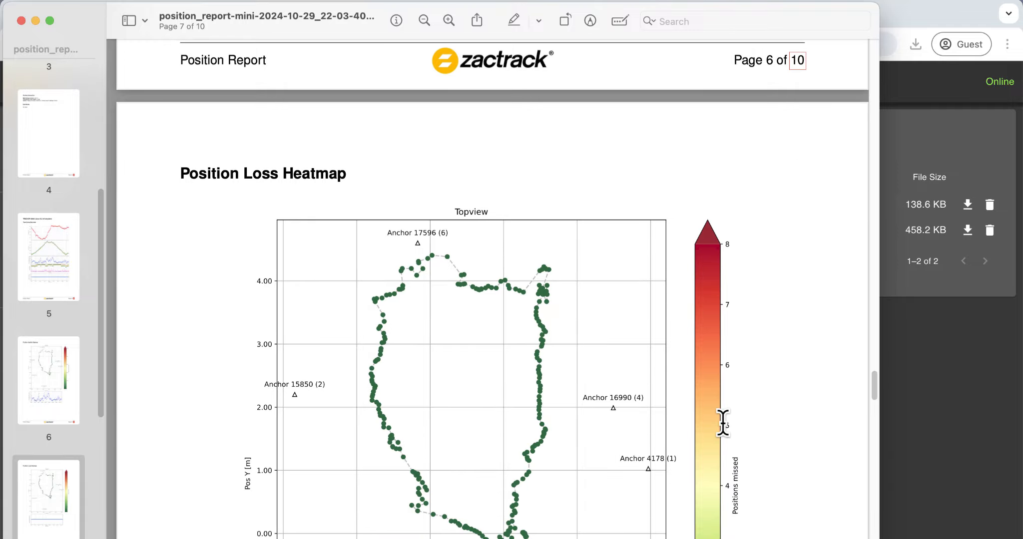
pyautogui.scroll(-15, 722, 423)
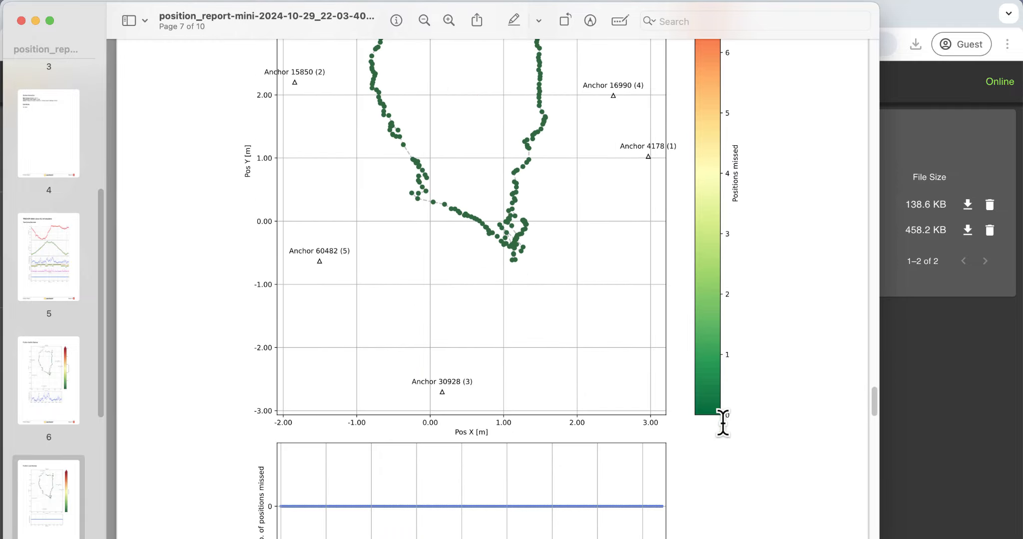
pyautogui.scroll(-10, 723, 423)
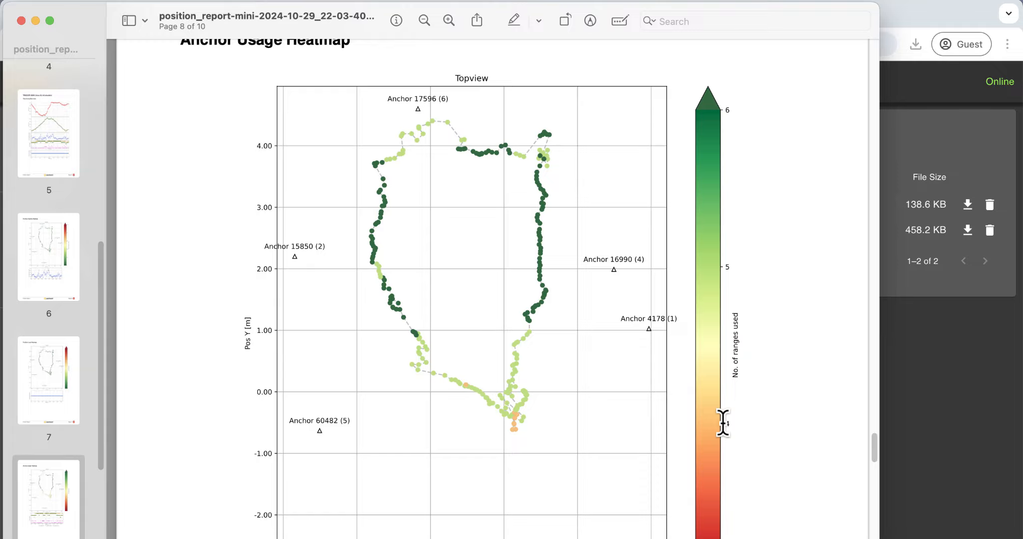
pyautogui.scroll(-15, 723, 423)
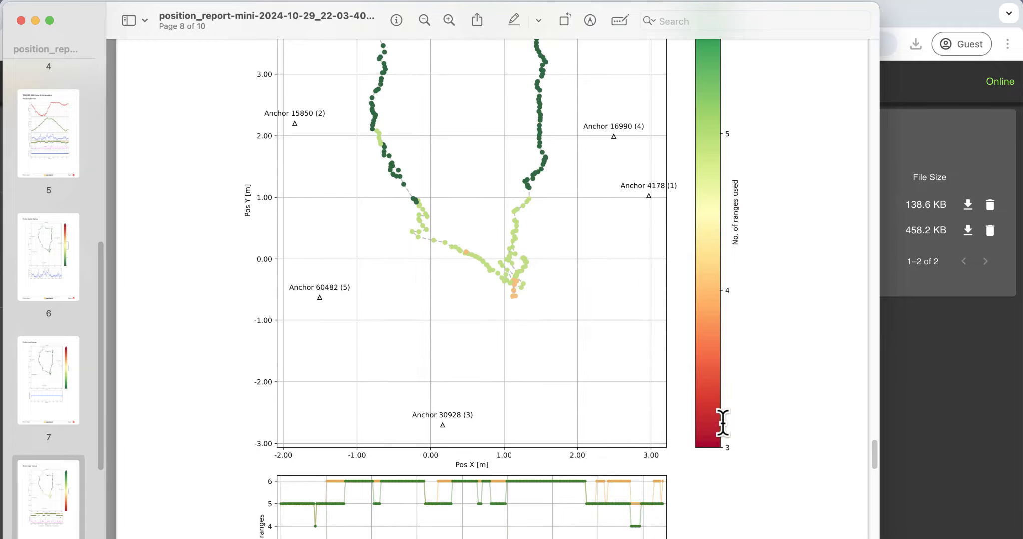
# Step: Examine the Individual Anchor Usage Heatmaps and compare the position quality for each of the six anchors
pyautogui.scroll(-10, 723, 423)
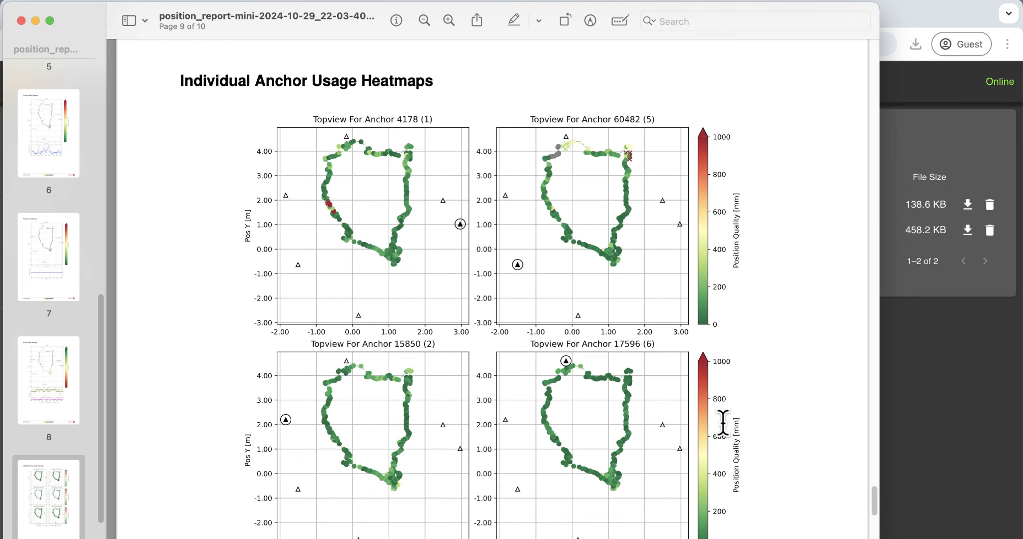
pyautogui.scroll(-2, 723, 423)
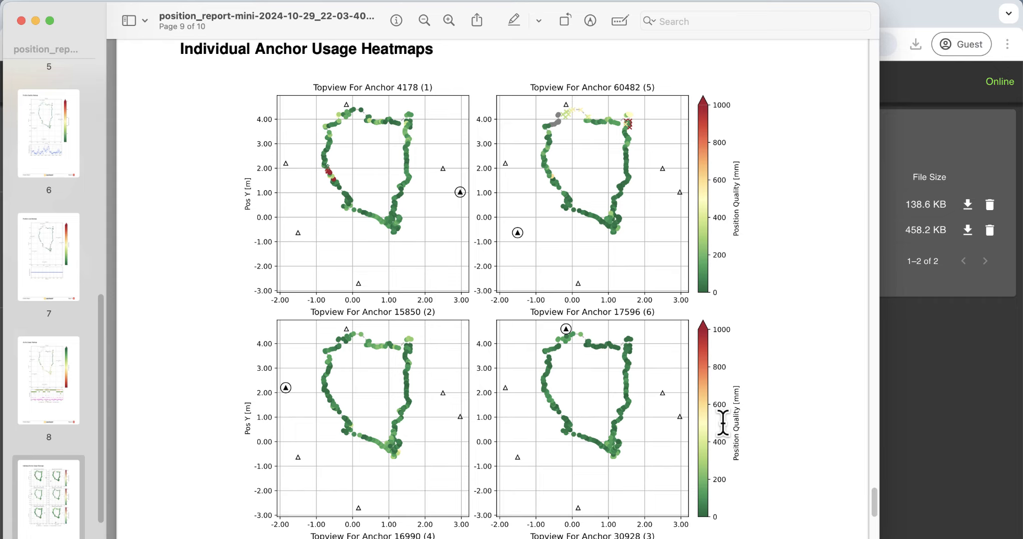
pyautogui.scroll(-10, 723, 423)
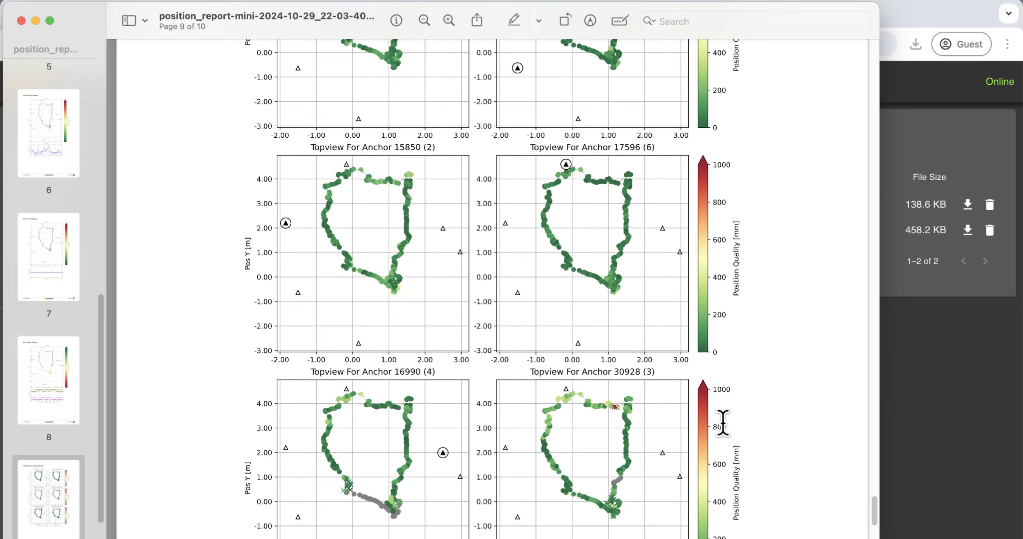
pyautogui.scroll(-1, 723, 423)
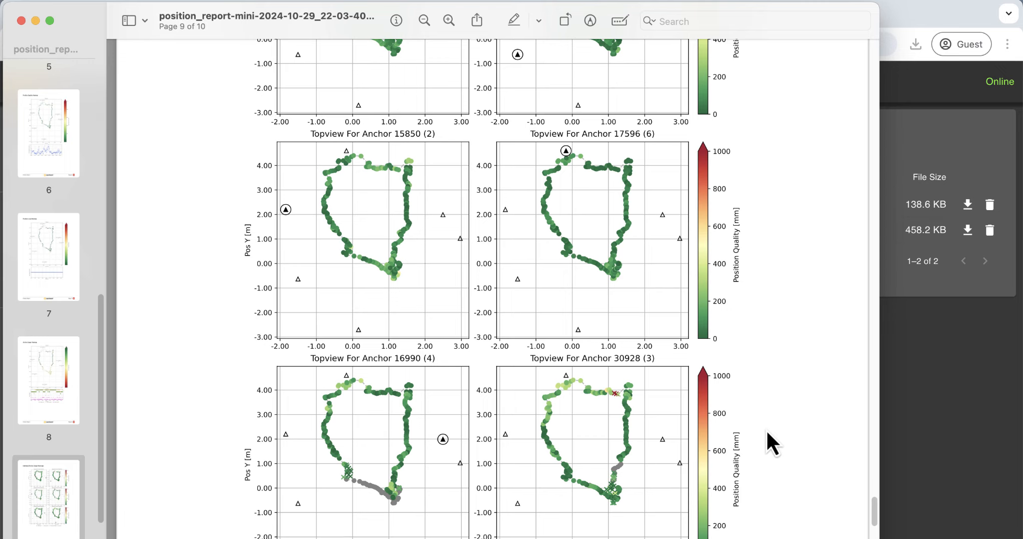
# Step: Examine the Individual Anchor Variance plots, comparing tracker-to-anchor distance with raw tracker range, and close the position report
pyautogui.scroll(-20, 767, 432)
pyautogui.scroll(-15, 767, 432)
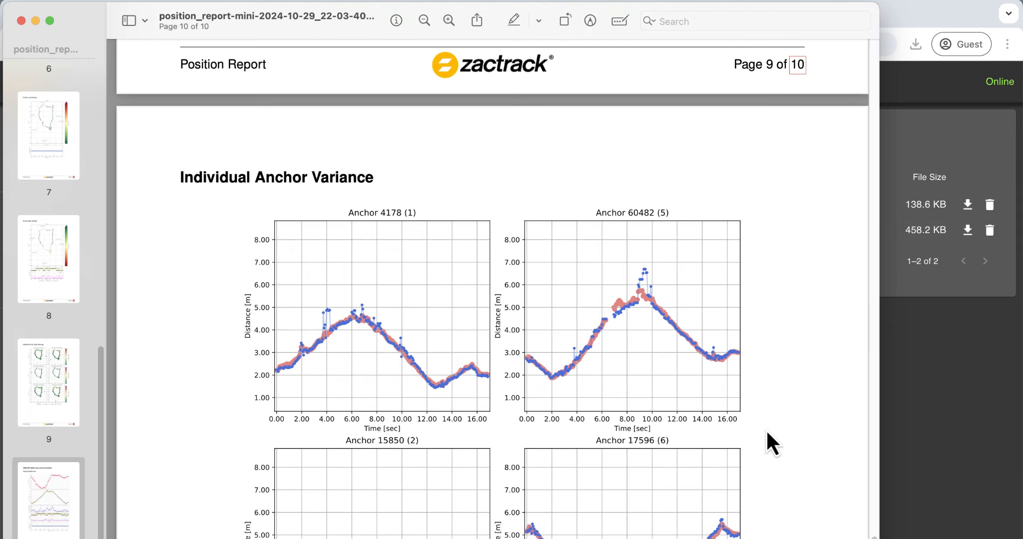
pyautogui.scroll(4, 767, 432)
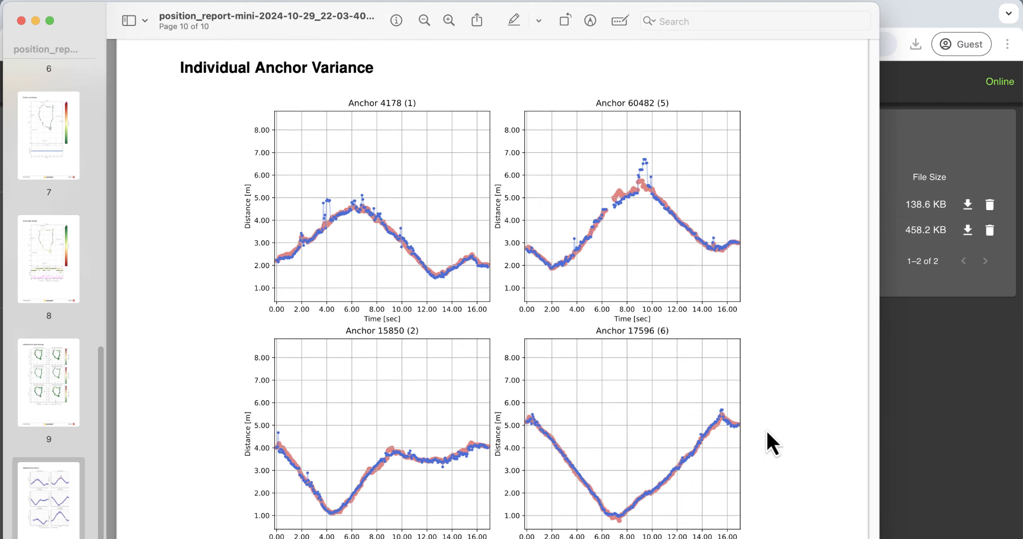
pyautogui.scroll(-5, 767, 432)
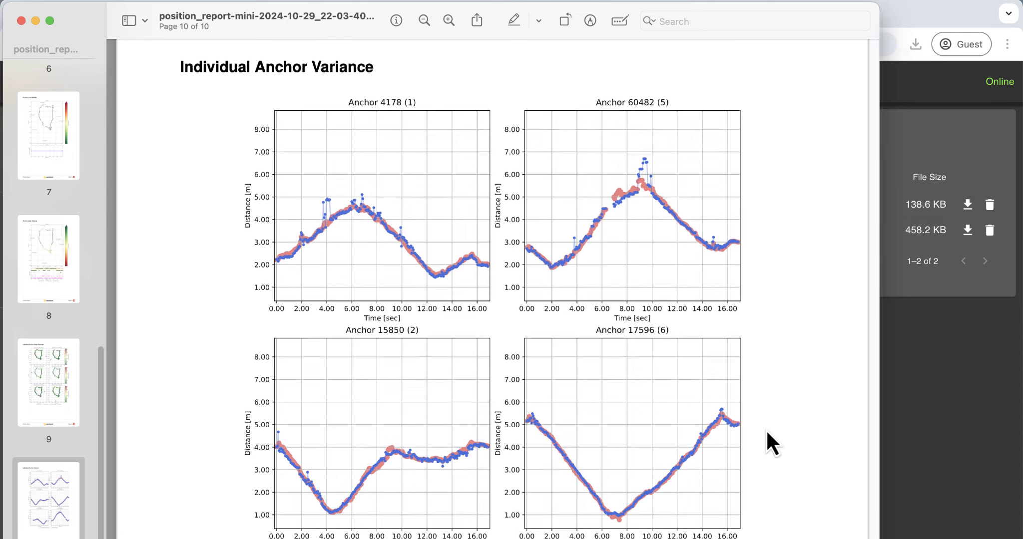
pyautogui.scroll(-4, 767, 433)
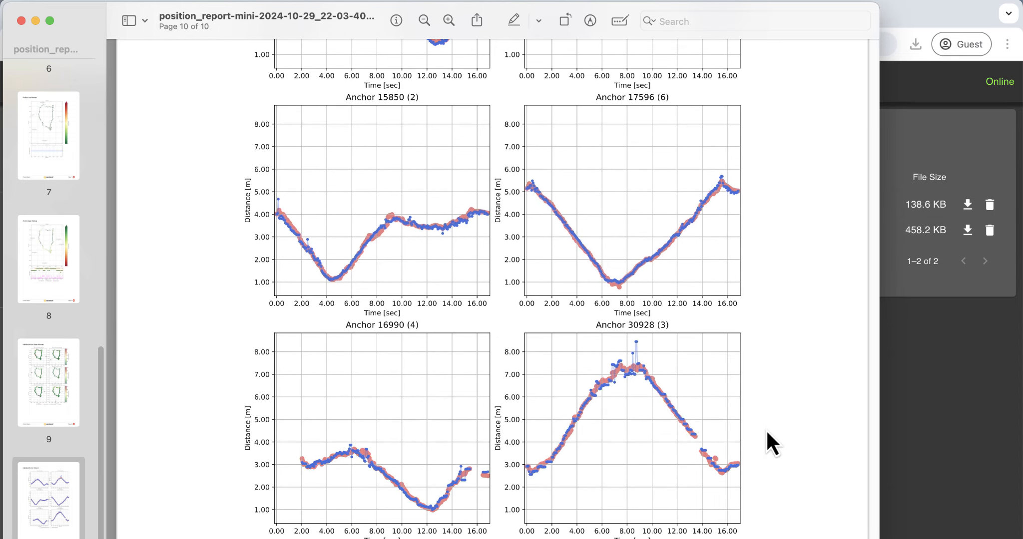
pyautogui.scroll(-9, 767, 433)
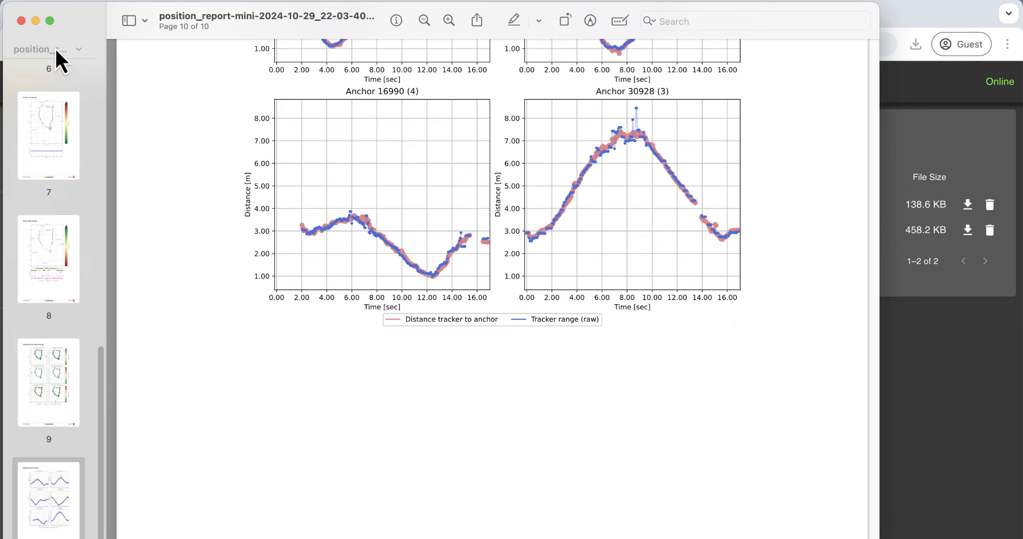
pyautogui.click(21, 21)
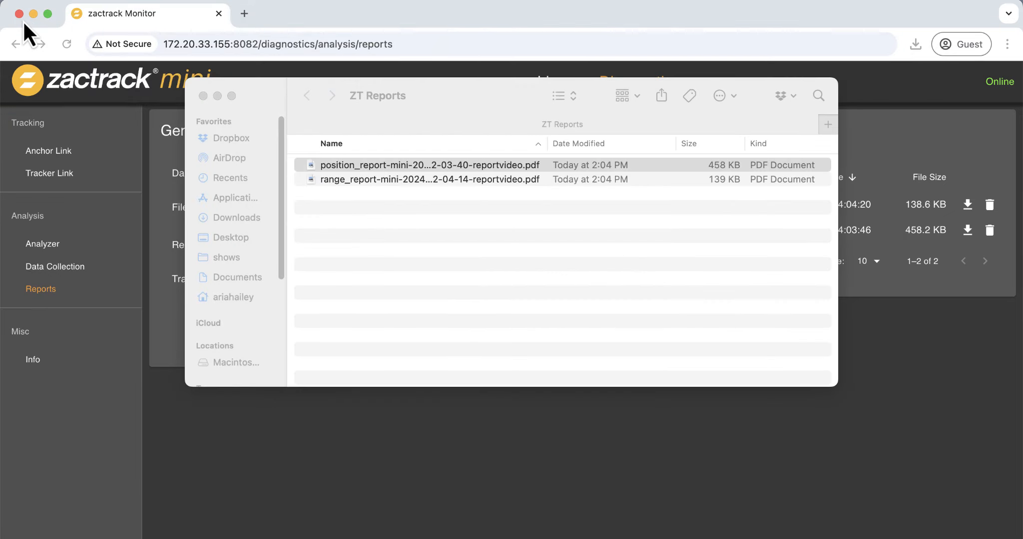
# Step: Open the range report PDF from the ZT Reports folder and examine the Individual Anchor Time Series Plot of filtered and raw range
pyautogui.doubleClick(368, 178)
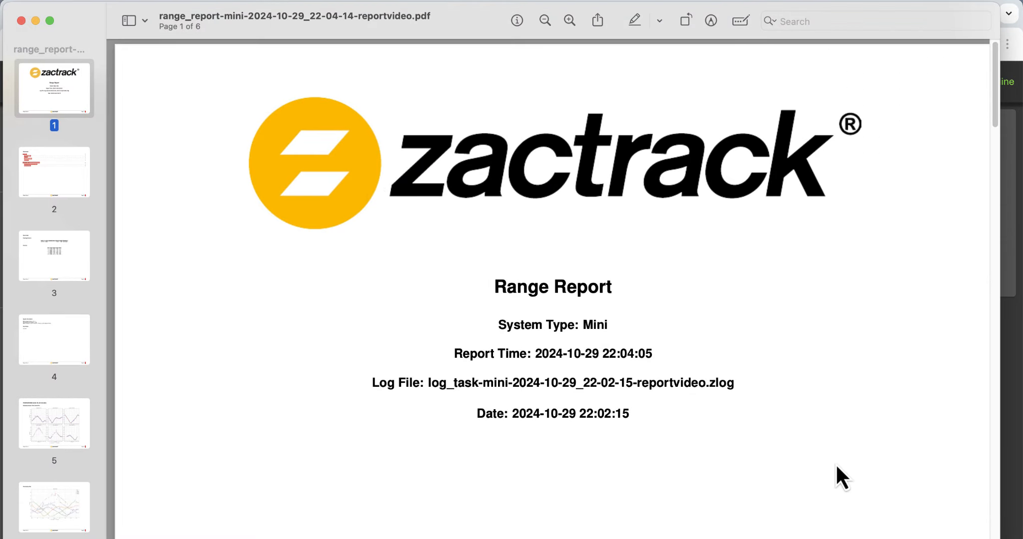
pyautogui.scroll(-10, 837, 466)
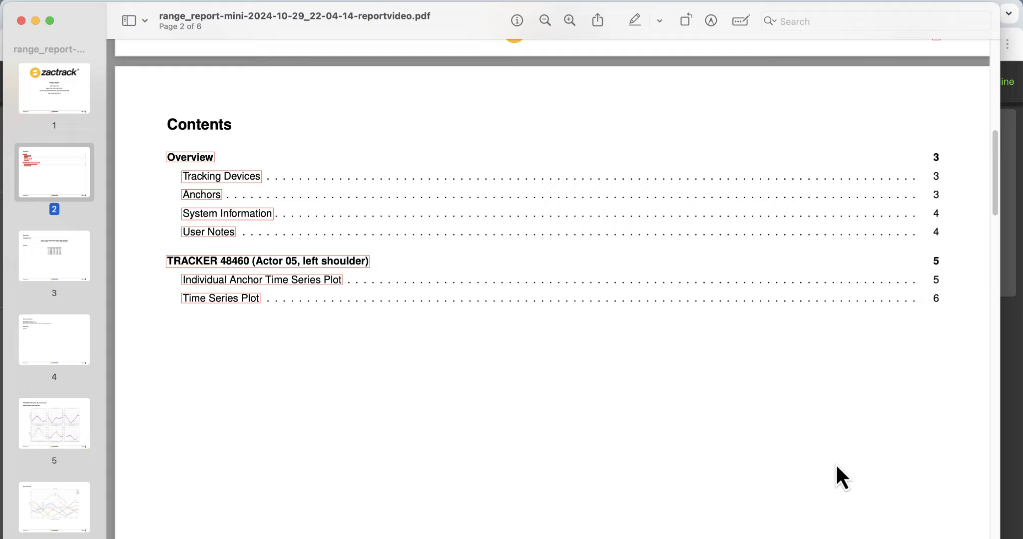
pyautogui.scroll(-20, 842, 477)
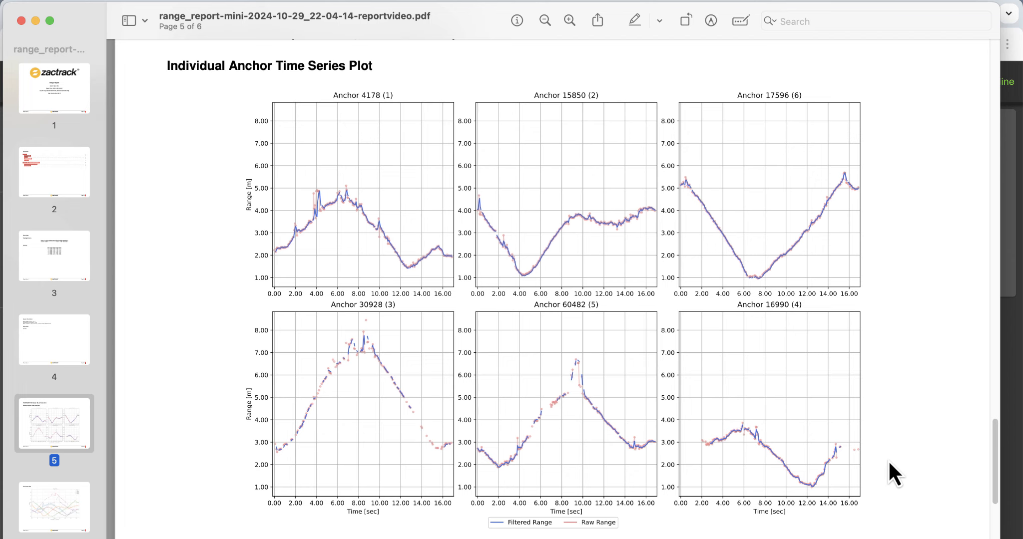
# Step: Examine the combined Time Series Plot of all anchor ranges and close both the range report and the ZT Reports folder
pyautogui.scroll(-15, 889, 465)
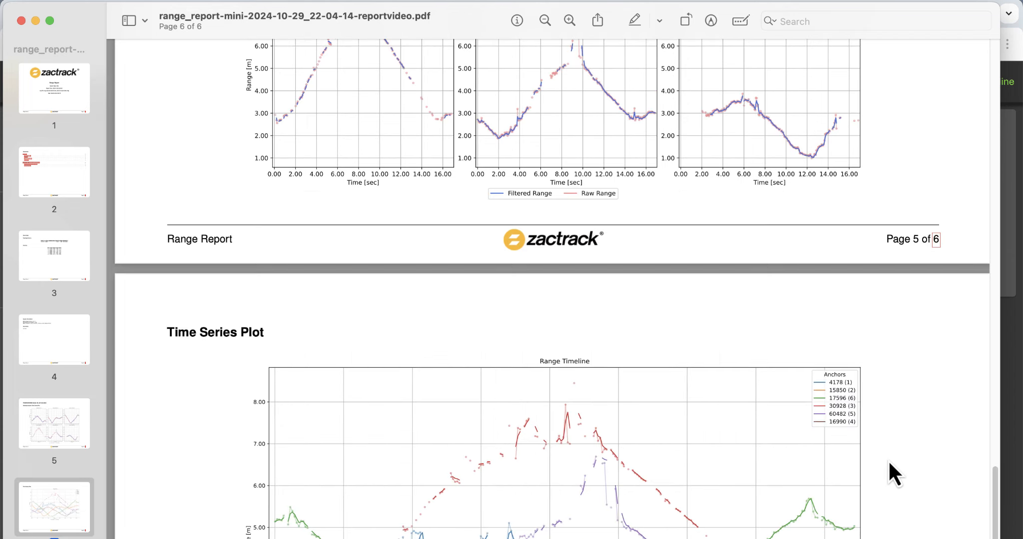
pyautogui.scroll(-2, 890, 462)
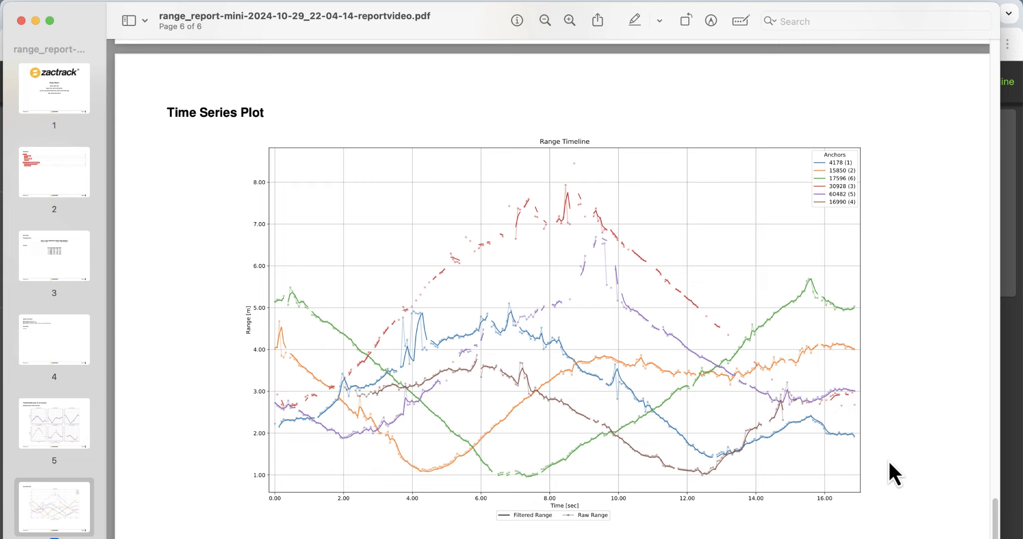
pyautogui.scroll(-5, 889, 462)
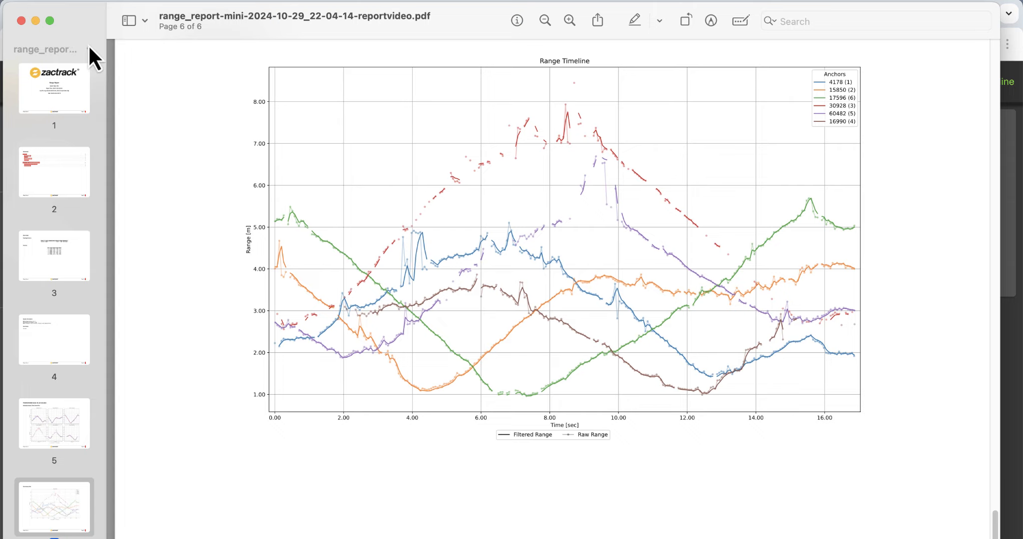
pyautogui.click(22, 21)
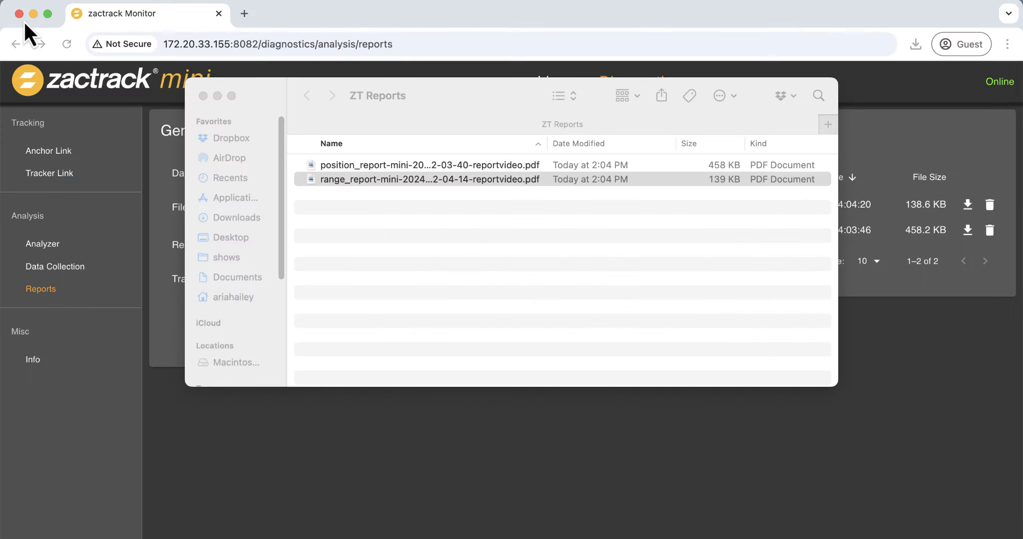
pyautogui.click(203, 97)
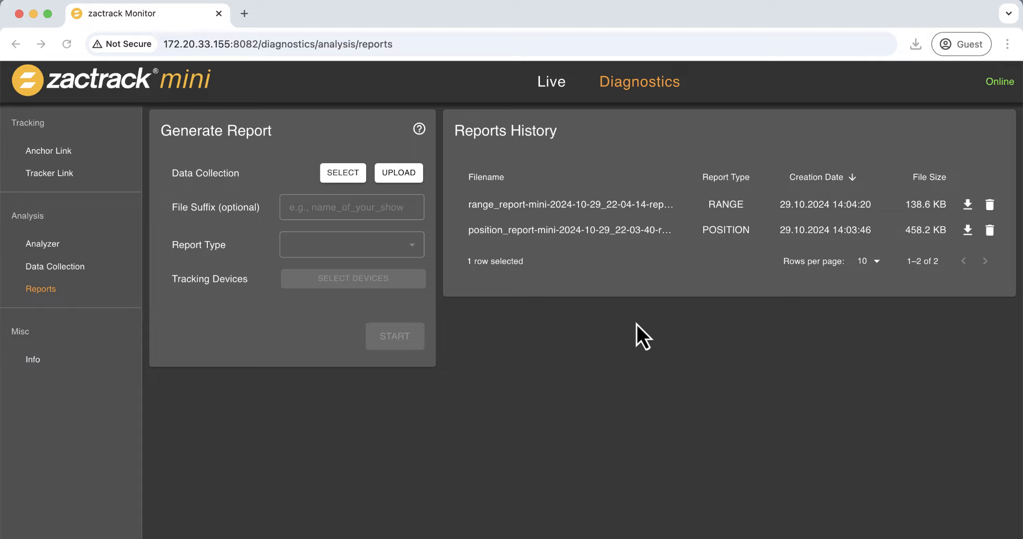